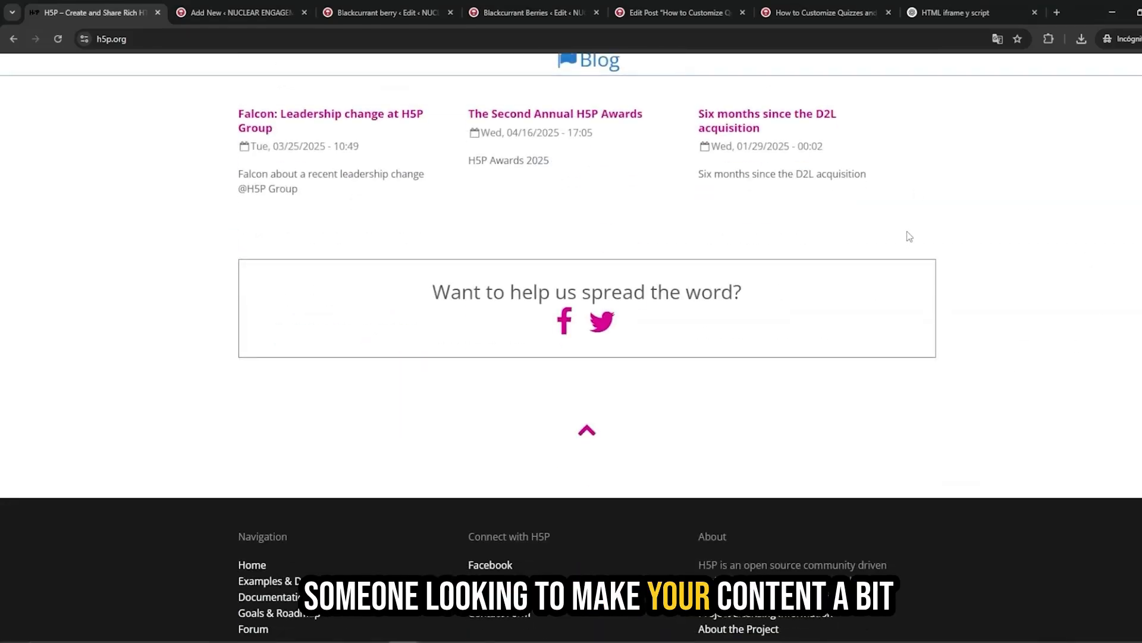
{"action": "scroll", "coordinate": [908, 235], "scroll_direction": "down", "scroll_amount": 3}
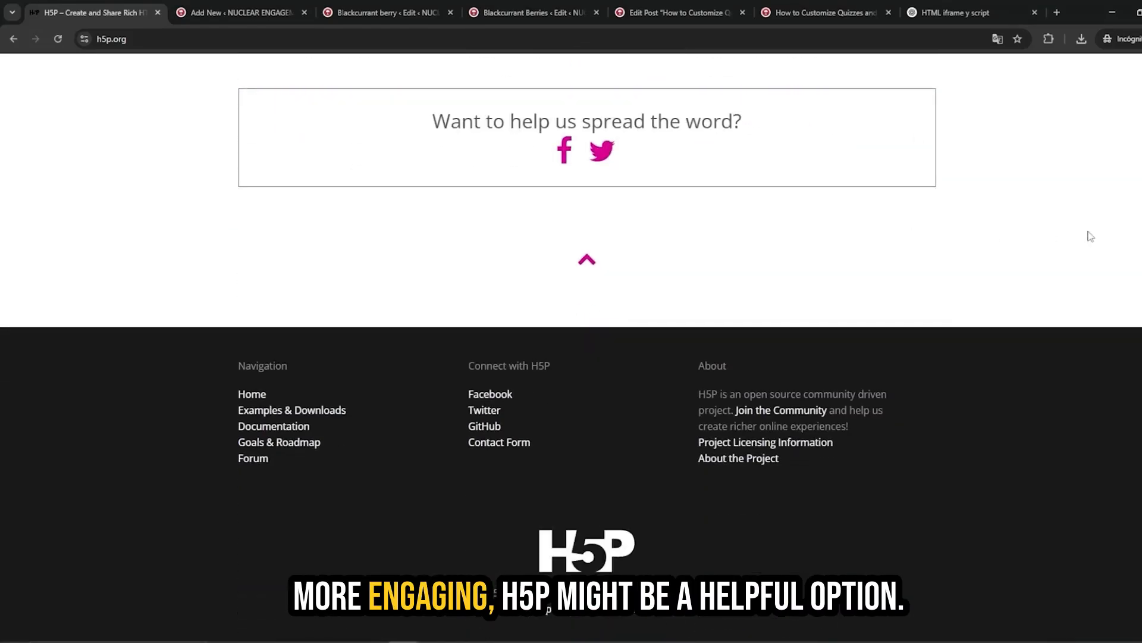
Scroll through the H5P.org homepage to review what H5P offers.
{"action": "scroll", "coordinate": [1095, 237], "scroll_direction": "up", "scroll_amount": 15}
{"action": "scroll", "coordinate": [1101, 241], "scroll_direction": "up", "scroll_amount": 10}
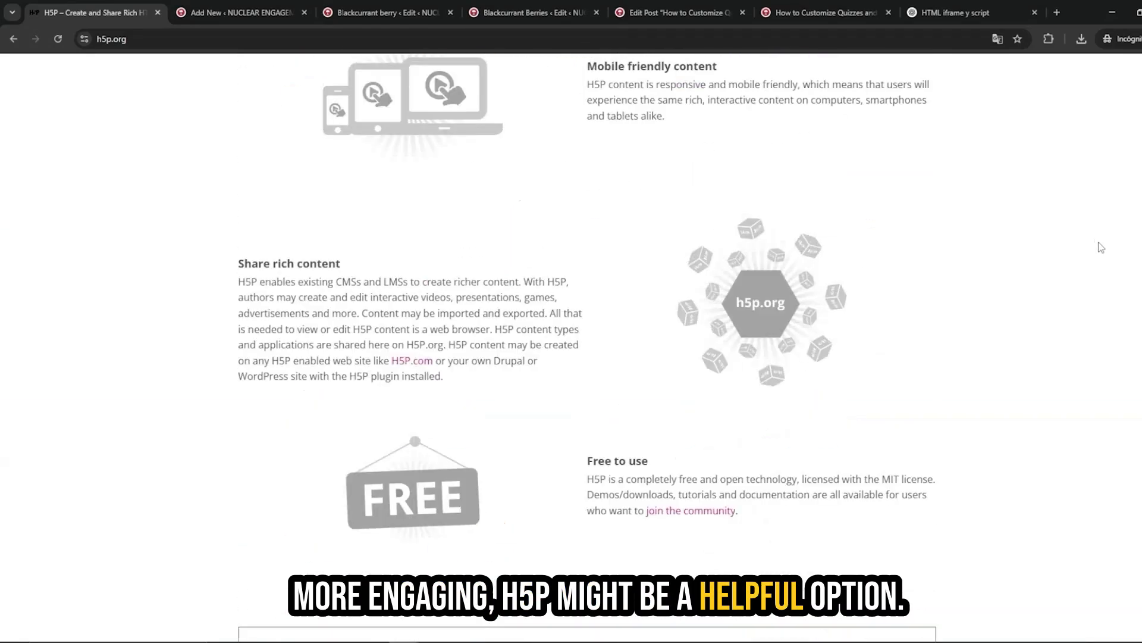
{"action": "scroll", "coordinate": [1106, 261], "scroll_direction": "up", "scroll_amount": 8}
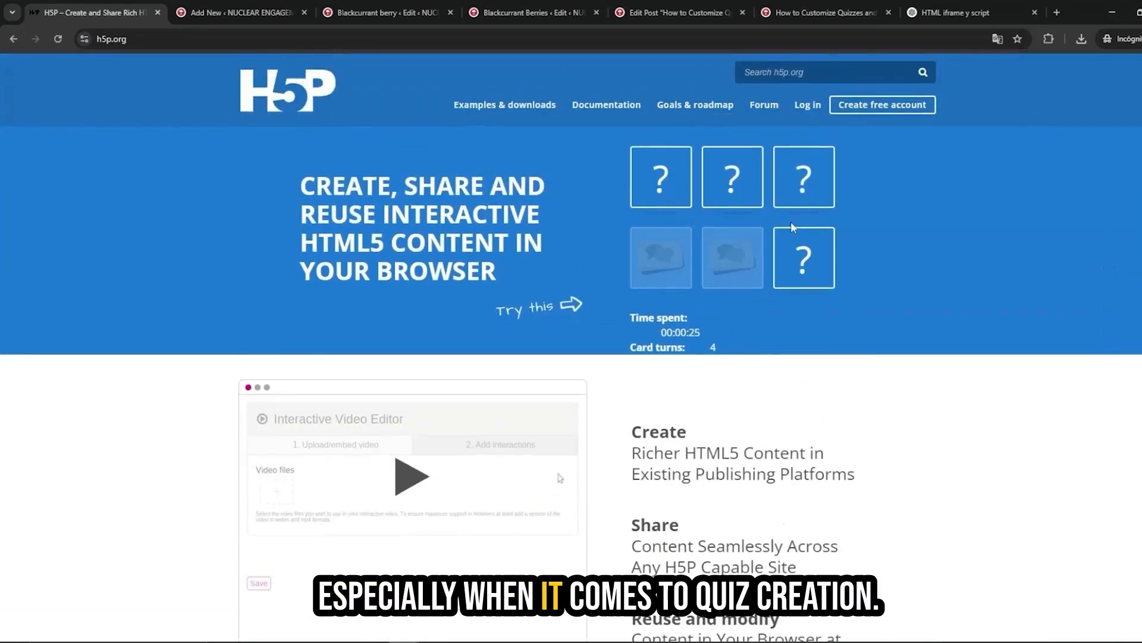
Browse the available content types on the H5P Add New page in WordPress.
{"action": "left_click", "coordinate": [250, 13]}
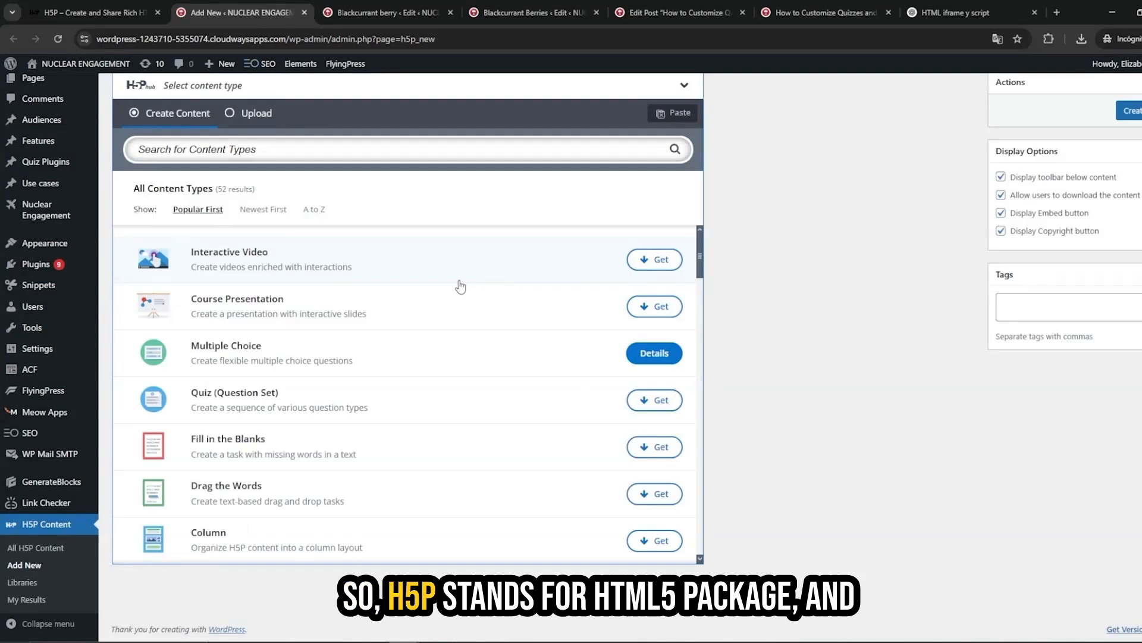
{"action": "scroll", "coordinate": [339, 285], "scroll_direction": "up", "scroll_amount": 2}
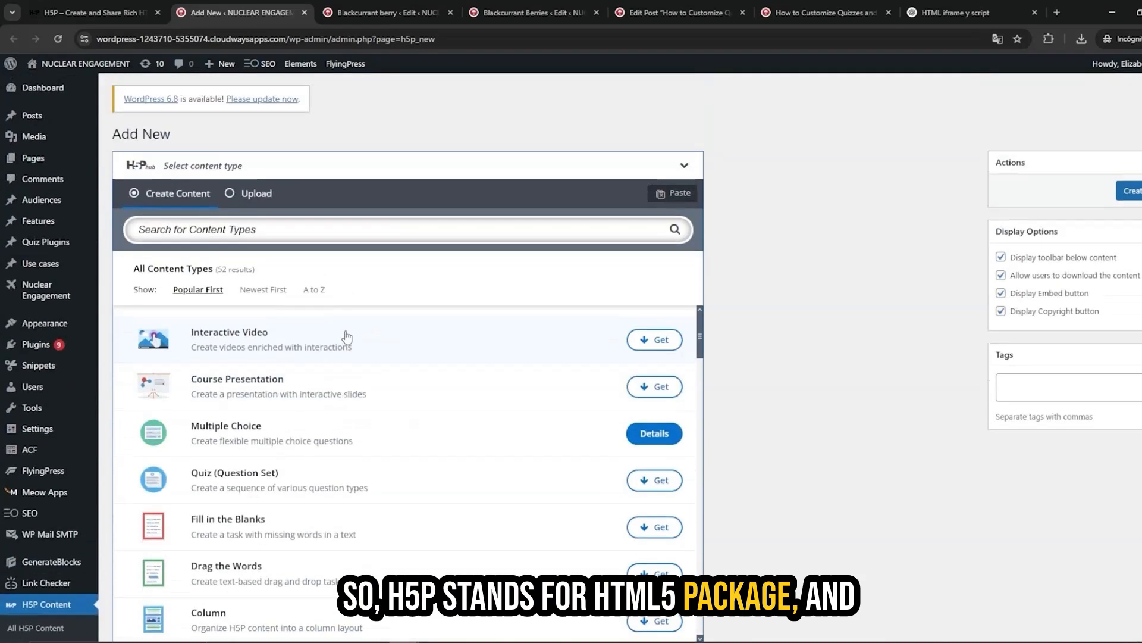
{"action": "scroll", "coordinate": [410, 351], "scroll_direction": "down", "scroll_amount": 2}
{"action": "scroll", "coordinate": [407, 357], "scroll_direction": "down", "scroll_amount": 5}
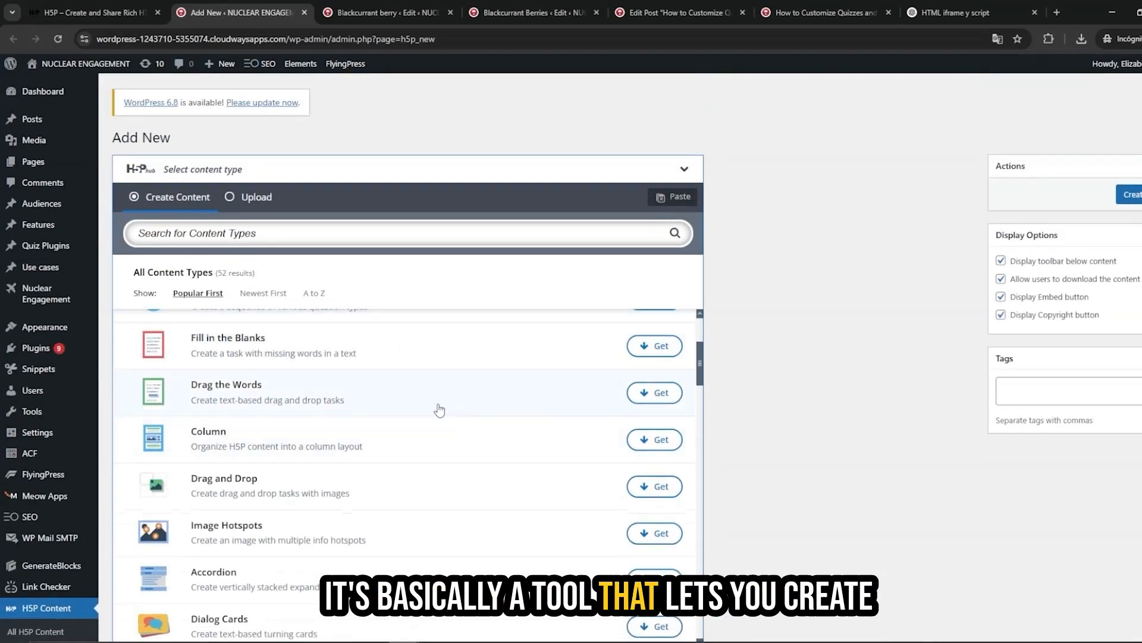
{"action": "scroll", "coordinate": [411, 424], "scroll_direction": "down", "scroll_amount": 3}
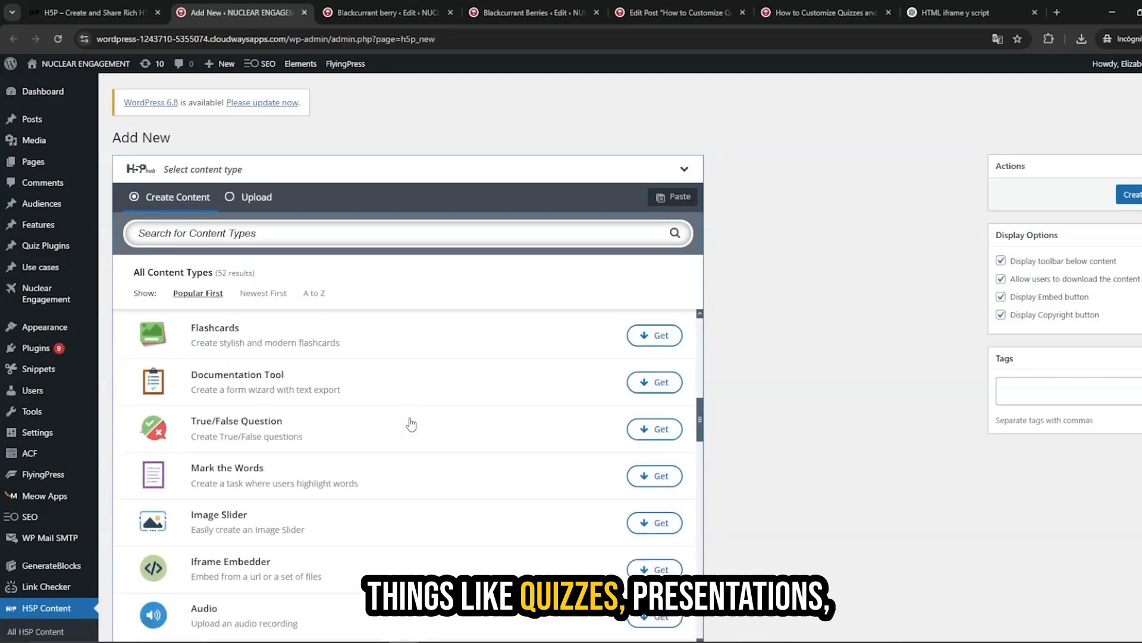
{"action": "scroll", "coordinate": [411, 424], "scroll_direction": "down", "scroll_amount": 3}
{"action": "scroll", "coordinate": [410, 424], "scroll_direction": "down", "scroll_amount": 6}
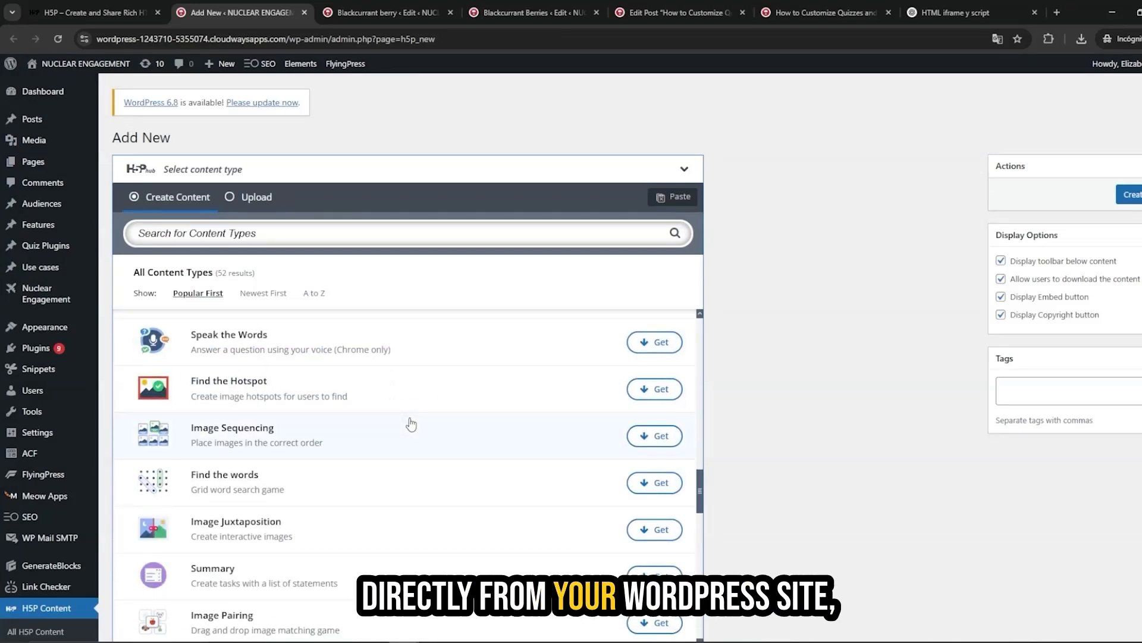
{"action": "scroll", "coordinate": [411, 425], "scroll_direction": "down", "scroll_amount": 1}
{"action": "scroll", "coordinate": [446, 412], "scroll_direction": "down", "scroll_amount": 8}
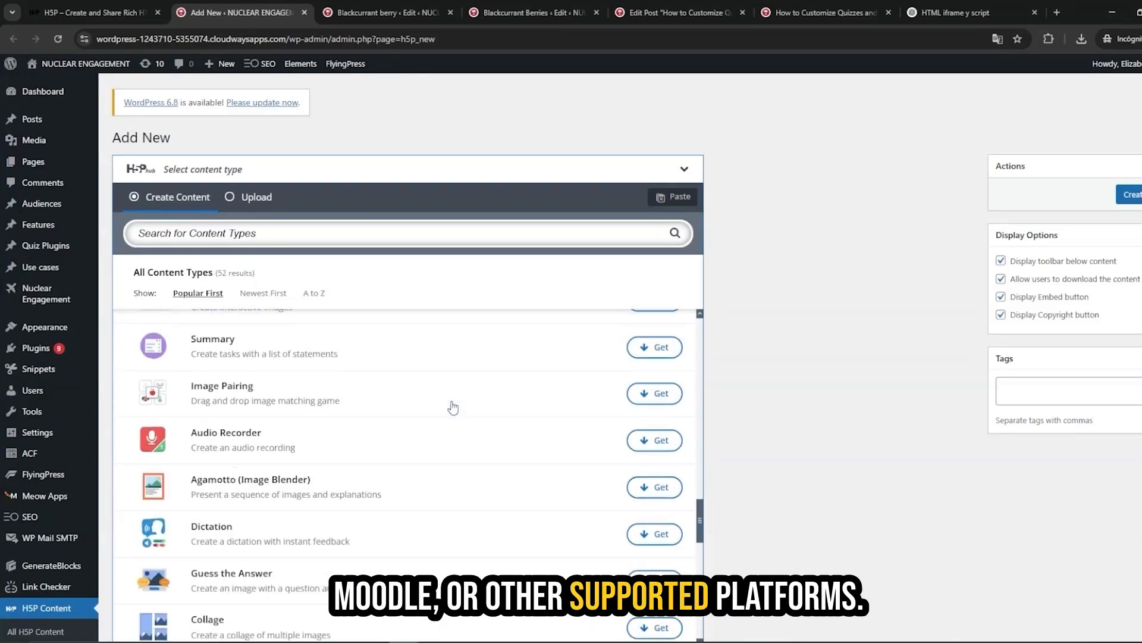
{"action": "scroll", "coordinate": [811, 319], "scroll_direction": "down", "scroll_amount": 1}
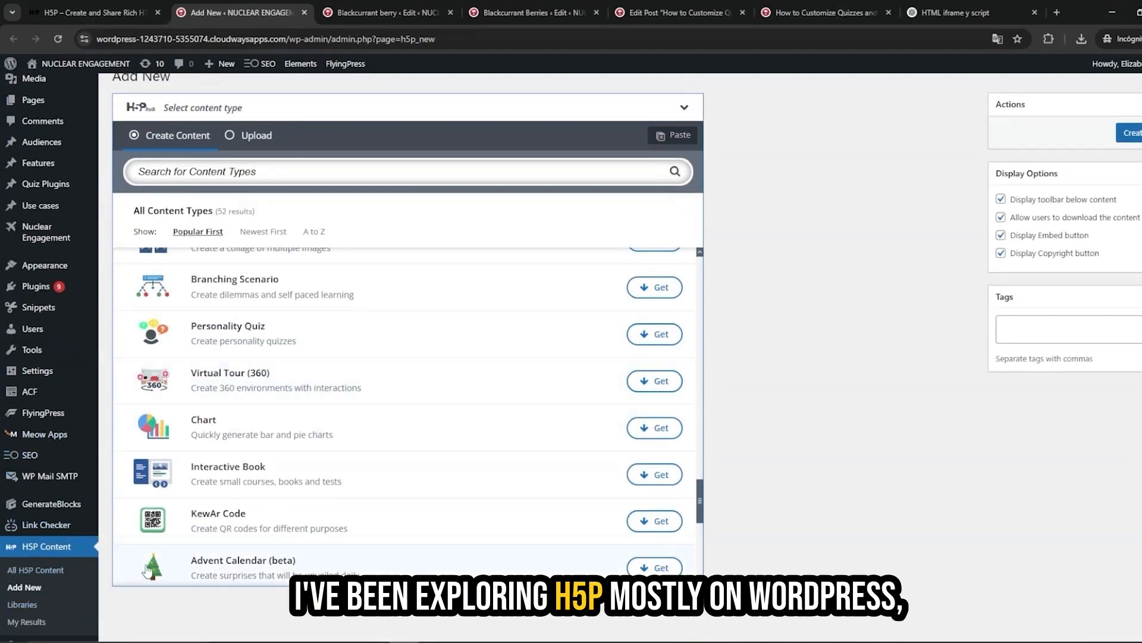
{"action": "scroll", "coordinate": [395, 359], "scroll_direction": "down", "scroll_amount": 3}
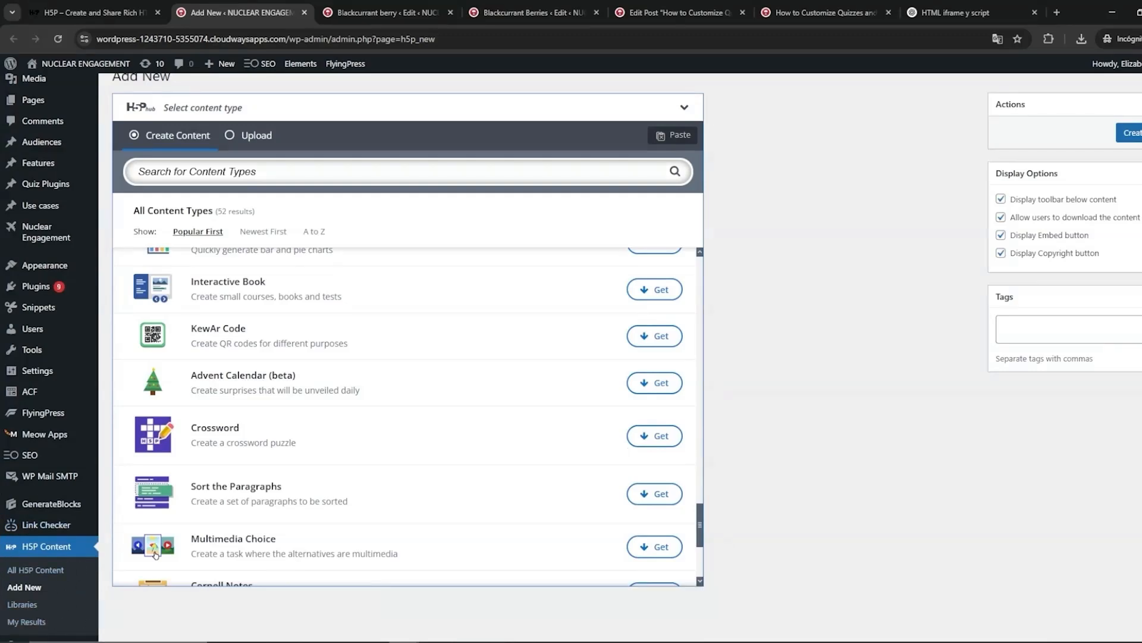
{"action": "scroll", "coordinate": [489, 382], "scroll_direction": "up", "scroll_amount": 5}
{"action": "scroll", "coordinate": [488, 382], "scroll_direction": "up", "scroll_amount": 10}
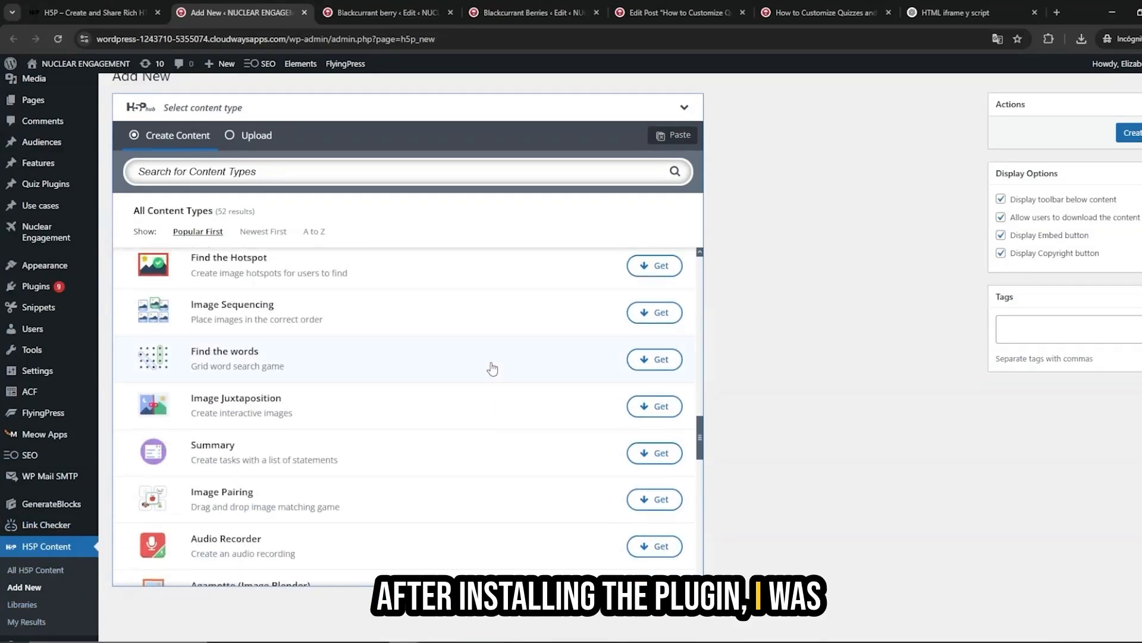
{"action": "scroll", "coordinate": [492, 369], "scroll_direction": "up", "scroll_amount": 8}
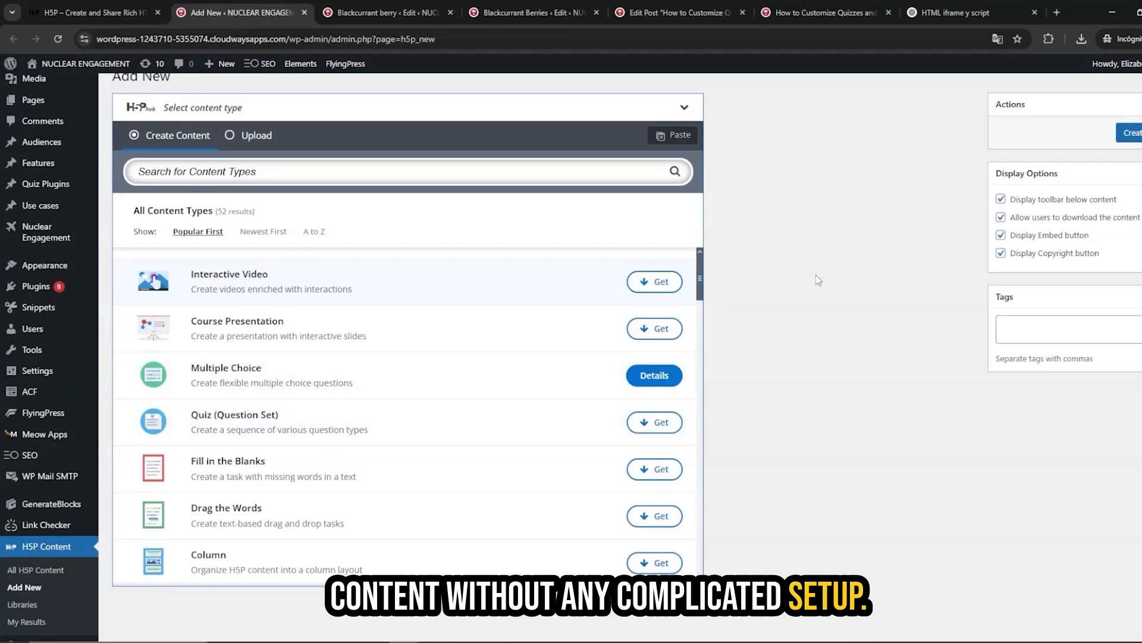
{"action": "scroll", "coordinate": [824, 302], "scroll_direction": "up", "scroll_amount": 3}
{"action": "scroll", "coordinate": [801, 324], "scroll_direction": "down", "scroll_amount": 1}
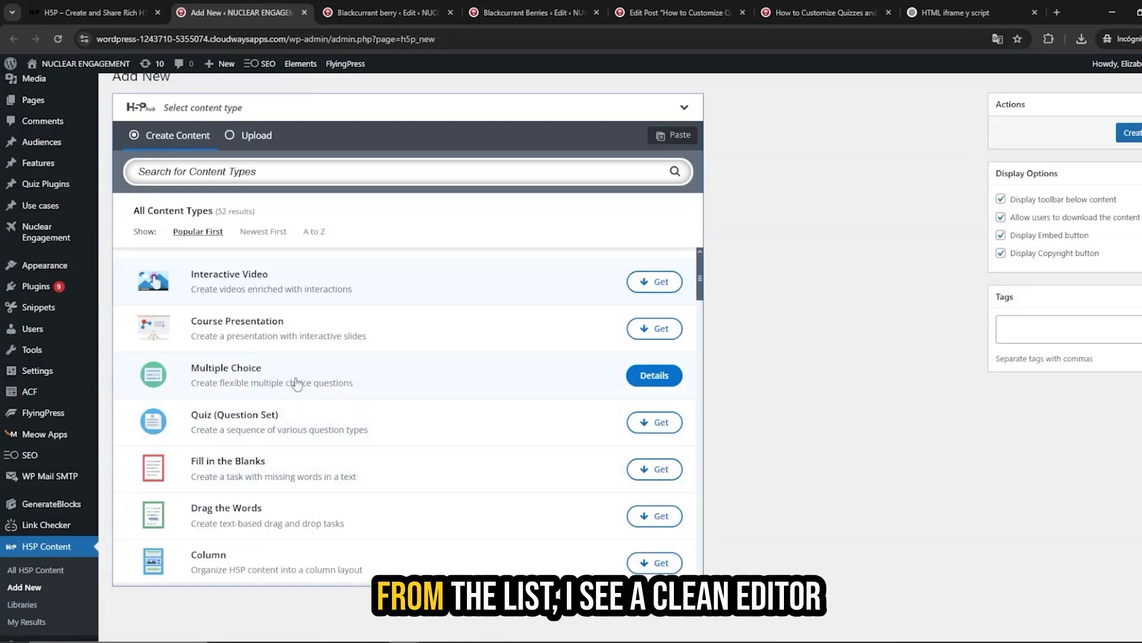
Review the Blackcurrant berry multiple choice question's image section, title and question text.
{"action": "key", "text": "ctrl+Tab"}
{"action": "left_click_drag", "start_coordinate": [408, 424], "coordinate": [157, 417]}
{"action": "scroll", "coordinate": [329, 409], "scroll_direction": "down", "scroll_amount": 8}
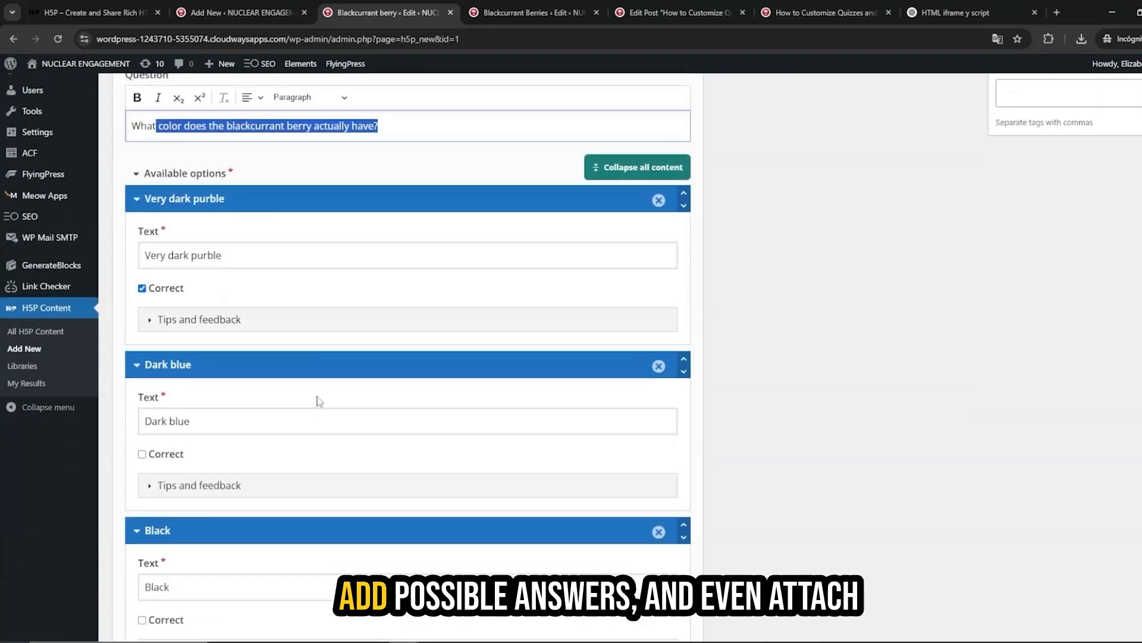
{"action": "scroll", "coordinate": [359, 364], "scroll_direction": "up", "scroll_amount": 10}
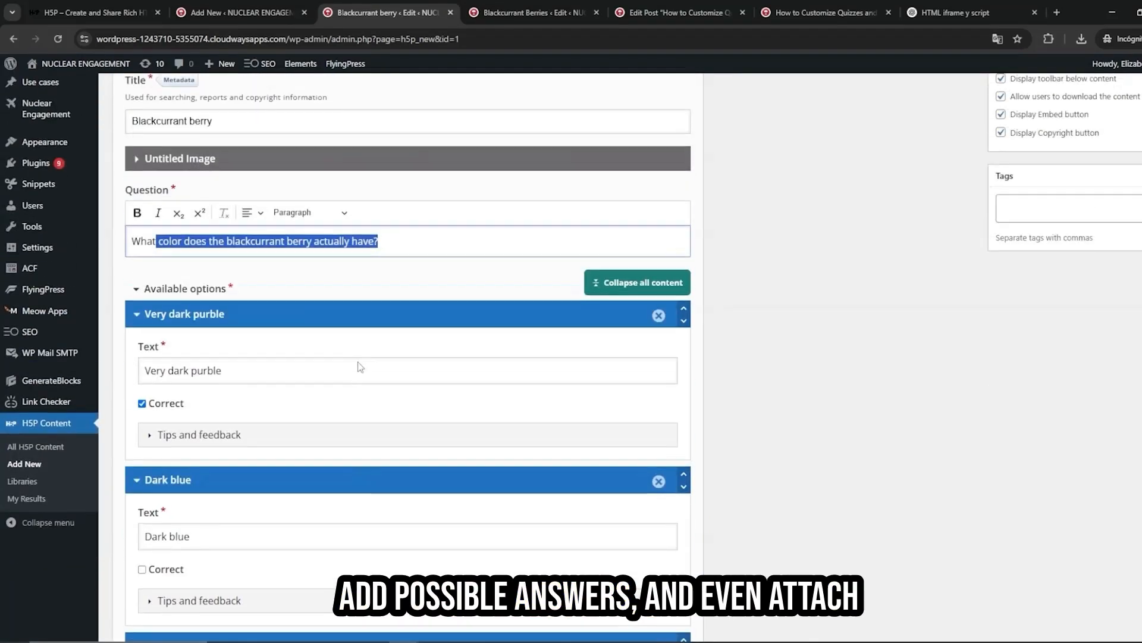
{"action": "left_click", "coordinate": [165, 346]}
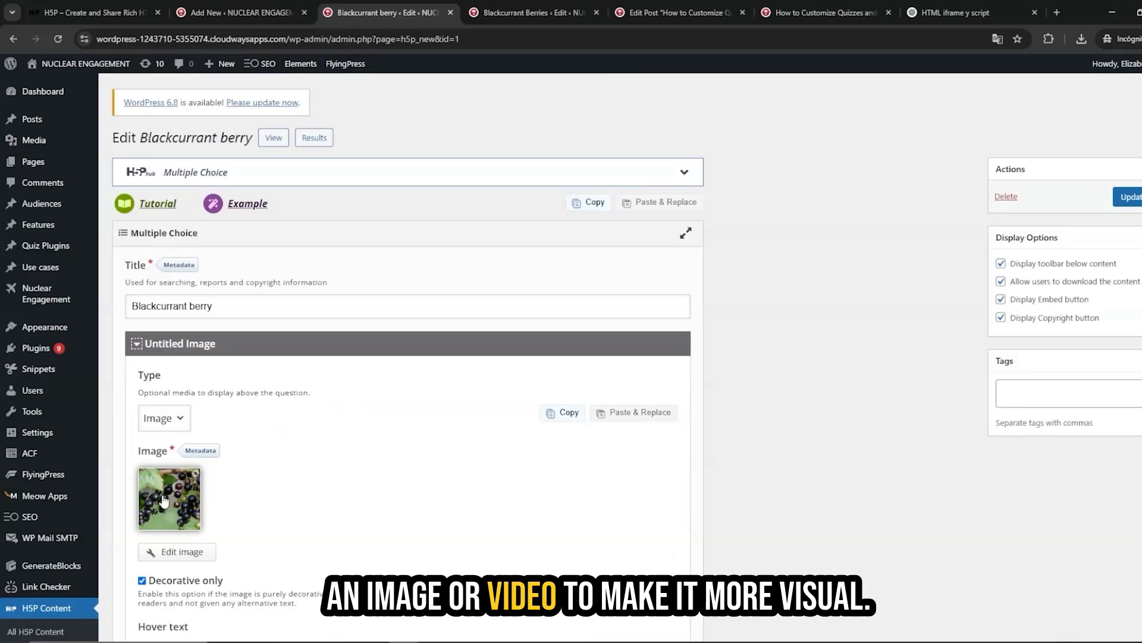
{"action": "left_click", "coordinate": [160, 349]}
{"action": "scroll", "coordinate": [163, 336], "scroll_direction": "down", "scroll_amount": 2}
{"action": "left_click_drag", "start_coordinate": [397, 309], "coordinate": [120, 312]}
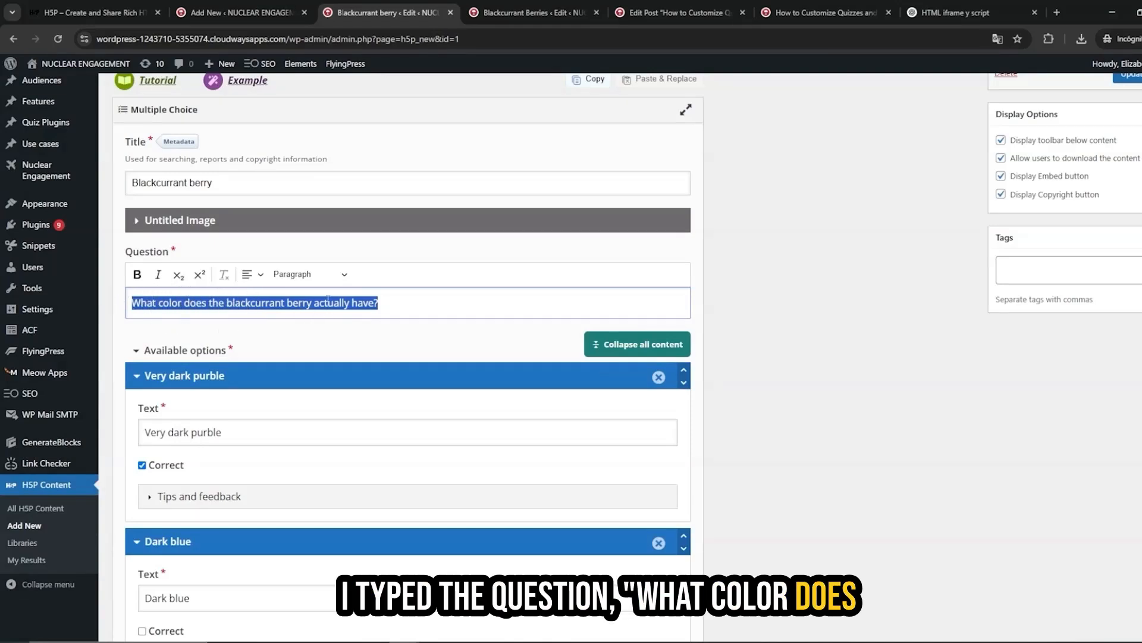
{"action": "scroll", "coordinate": [391, 302], "scroll_direction": "down", "scroll_amount": 1}
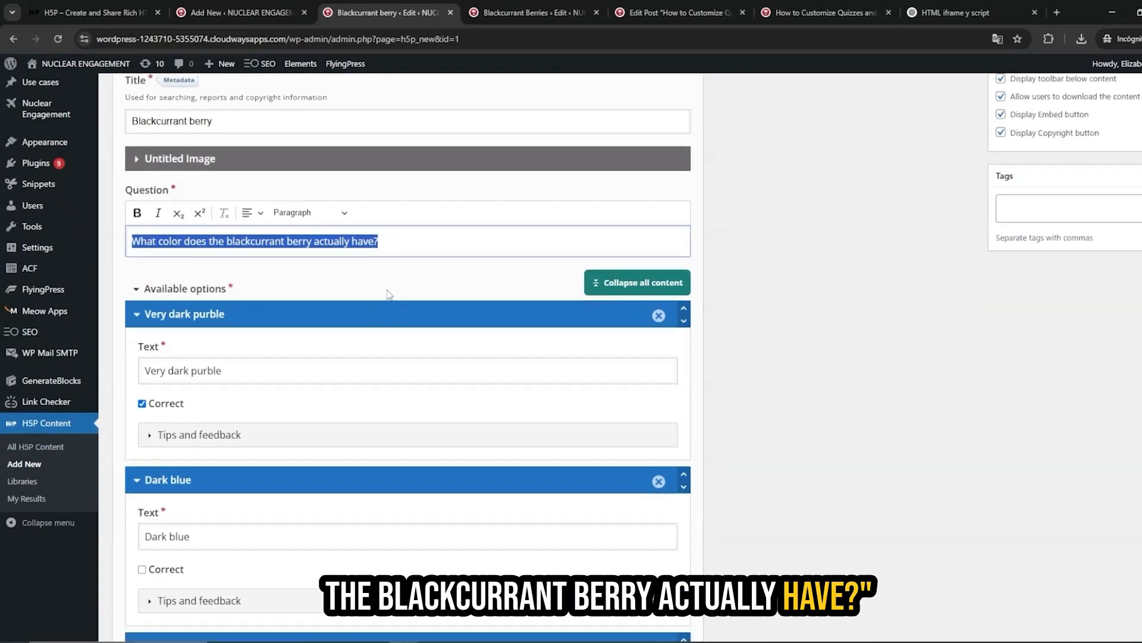
{"action": "left_click", "coordinate": [446, 274]}
{"action": "scroll", "coordinate": [380, 287], "scroll_direction": "down", "scroll_amount": 1}
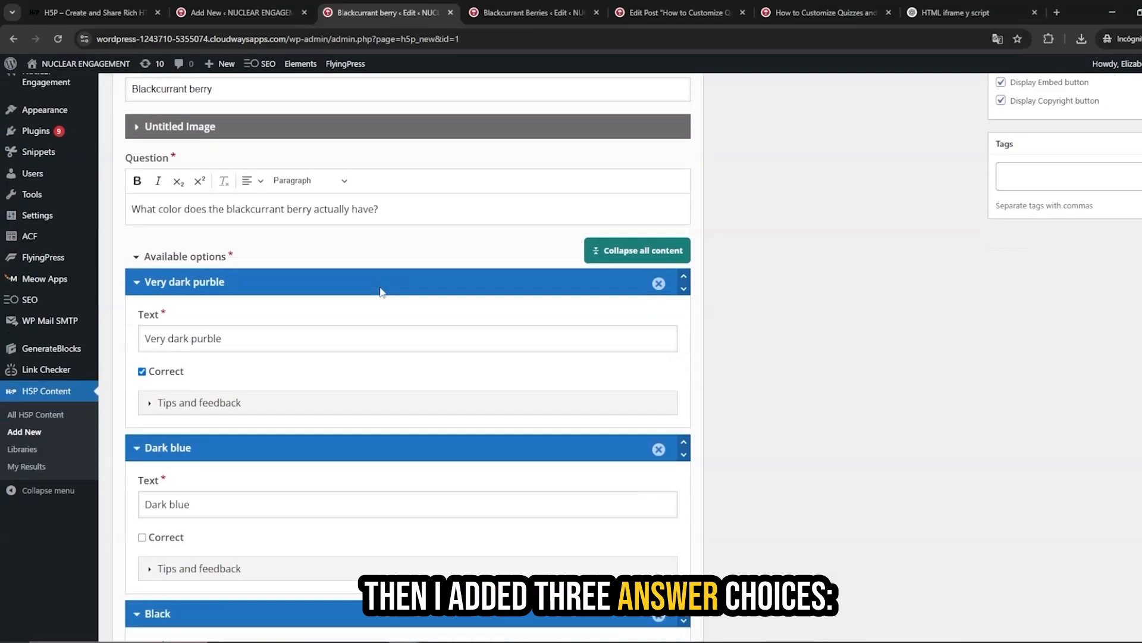
{"action": "scroll", "coordinate": [337, 310], "scroll_direction": "down", "scroll_amount": 1}
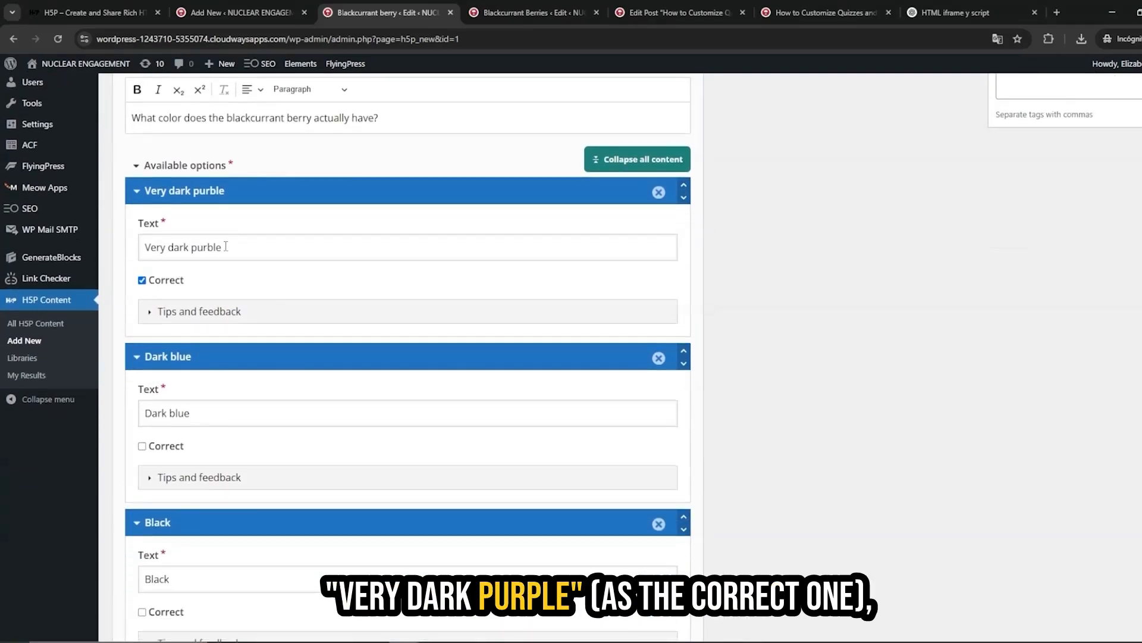
Inspect the three answer options and the tips and feedback fields of the first option.
{"action": "left_click", "coordinate": [205, 416]}
{"action": "scroll", "coordinate": [203, 429], "scroll_direction": "down", "scroll_amount": 2}
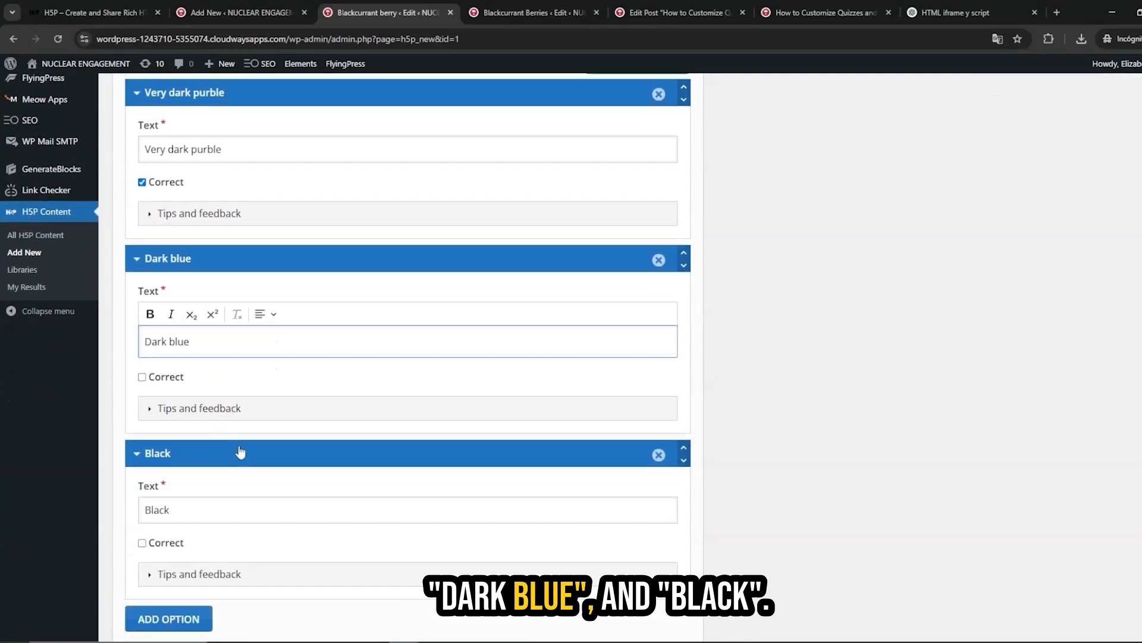
{"action": "left_click", "coordinate": [198, 473]}
{"action": "scroll", "coordinate": [238, 467], "scroll_direction": "down", "scroll_amount": 2}
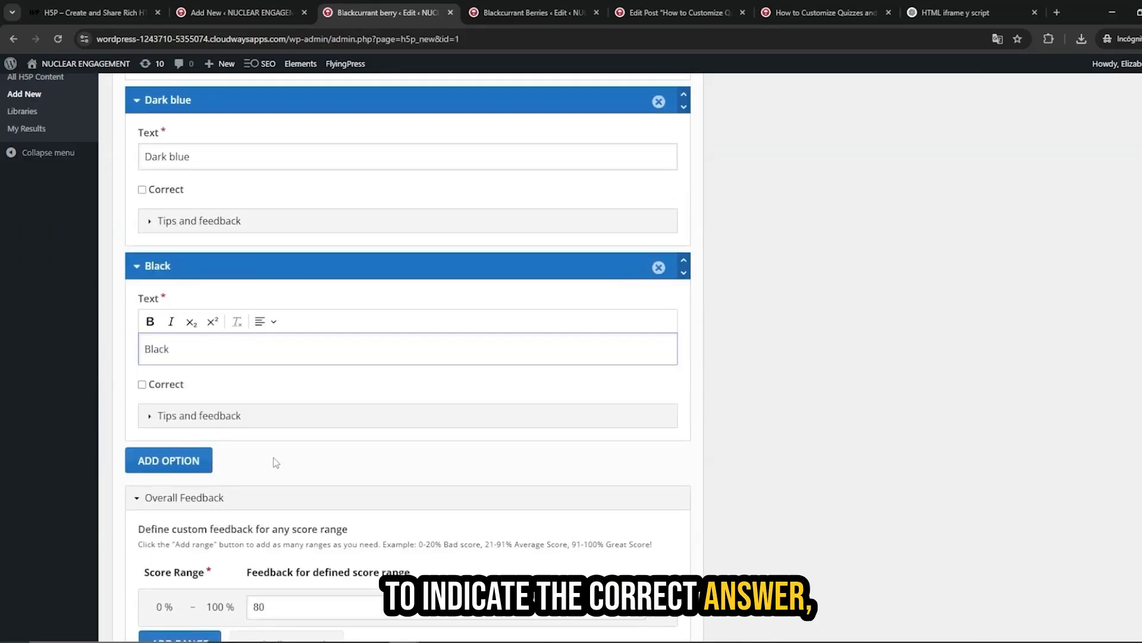
{"action": "scroll", "coordinate": [275, 461], "scroll_direction": "up", "scroll_amount": 2}
{"action": "scroll", "coordinate": [275, 462], "scroll_direction": "up", "scroll_amount": 3}
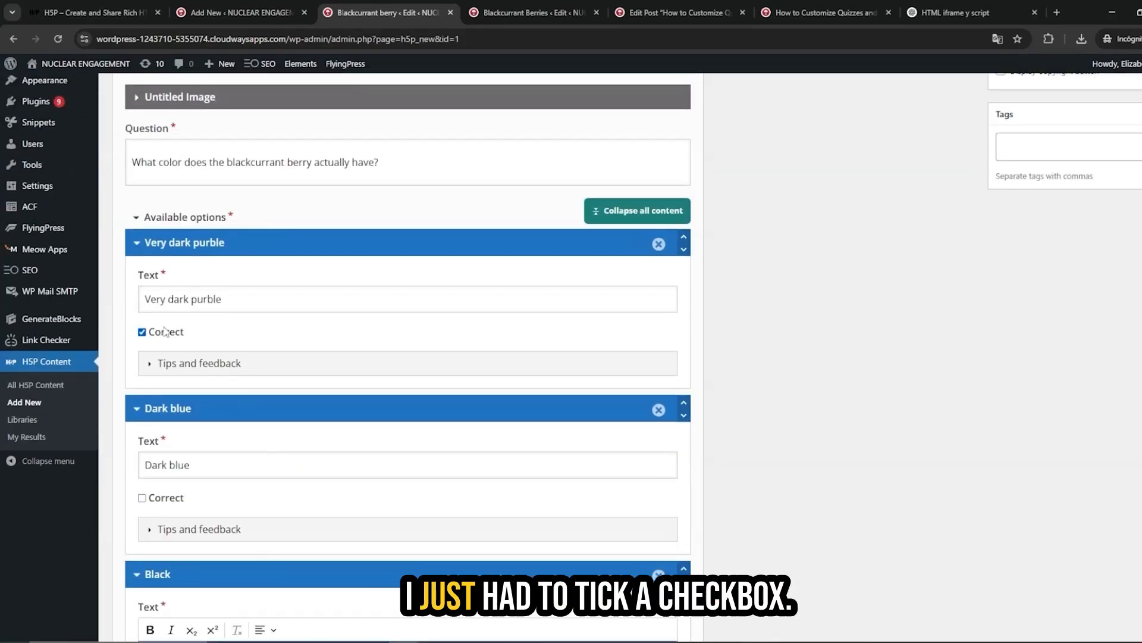
{"action": "left_click", "coordinate": [150, 363]}
{"action": "scroll", "coordinate": [326, 388], "scroll_direction": "down", "scroll_amount": 2}
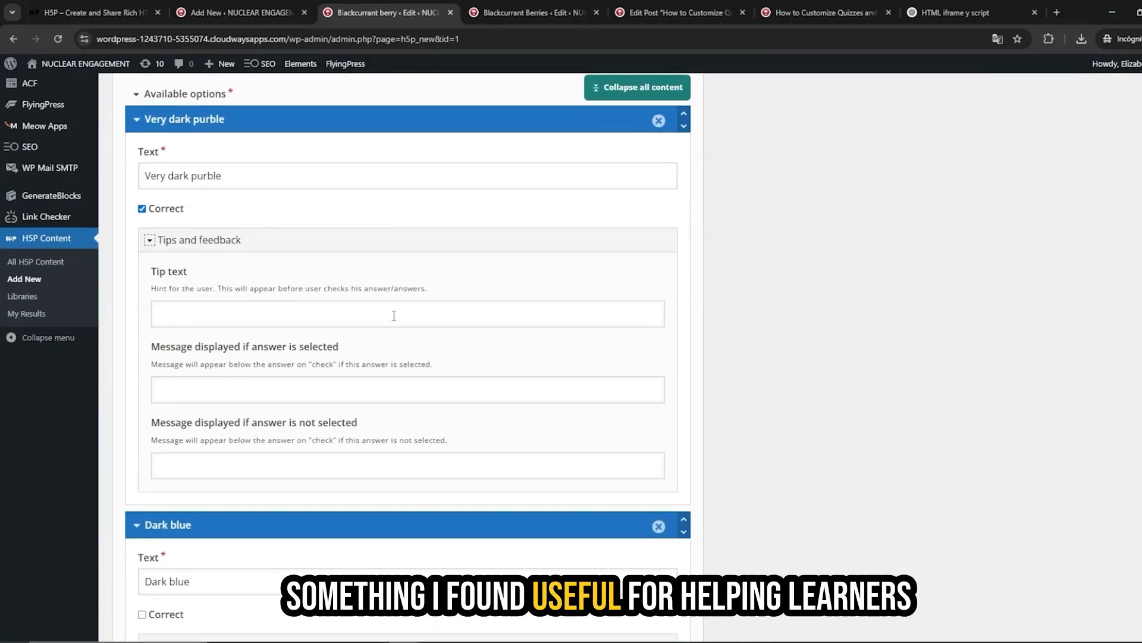
{"action": "scroll", "coordinate": [208, 252], "scroll_direction": "down", "scroll_amount": 1}
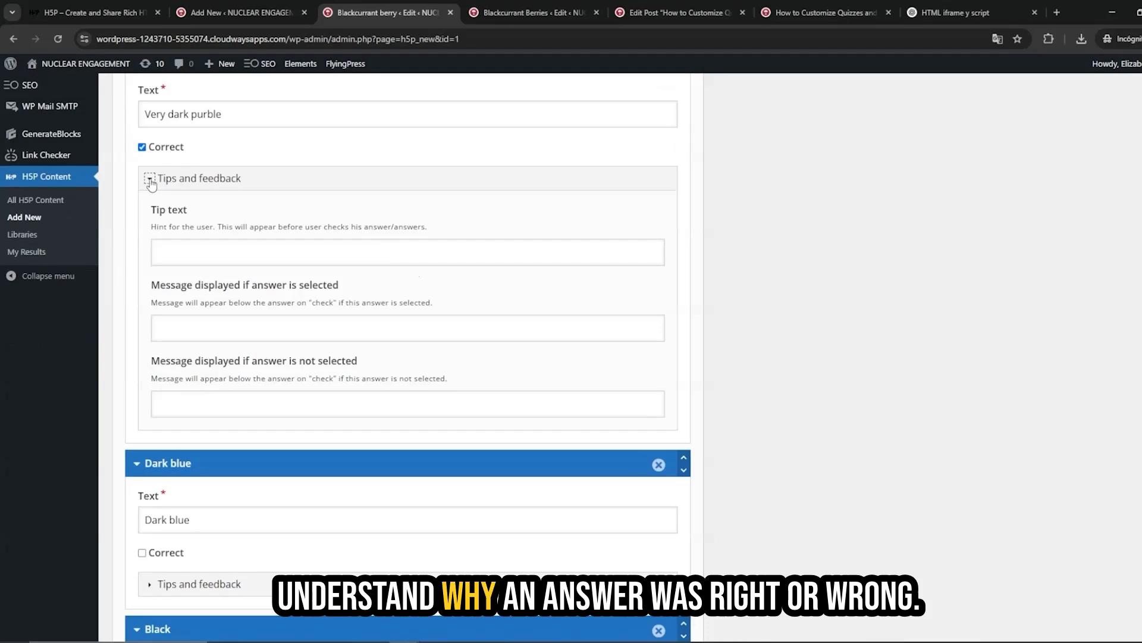
{"action": "left_click", "coordinate": [228, 177]}
{"action": "scroll", "coordinate": [237, 204], "scroll_direction": "down", "scroll_amount": 6}
{"action": "scroll", "coordinate": [248, 401], "scroll_direction": "down", "scroll_amount": 3}
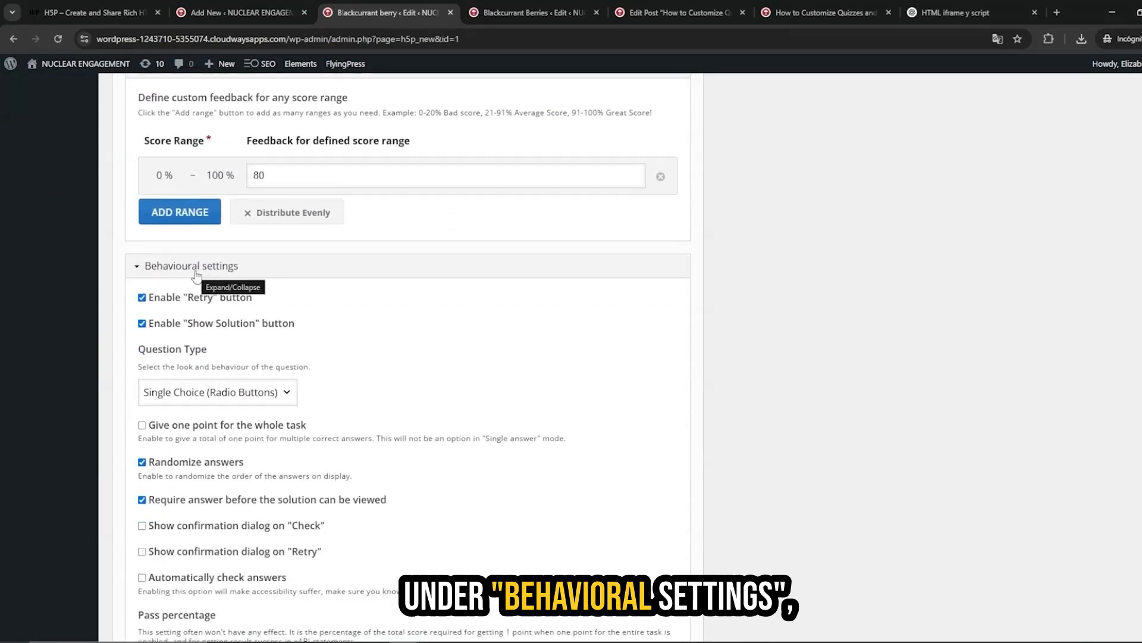
Set the question type to Automatic in the behavioural settings.
{"action": "left_click", "coordinate": [206, 397]}
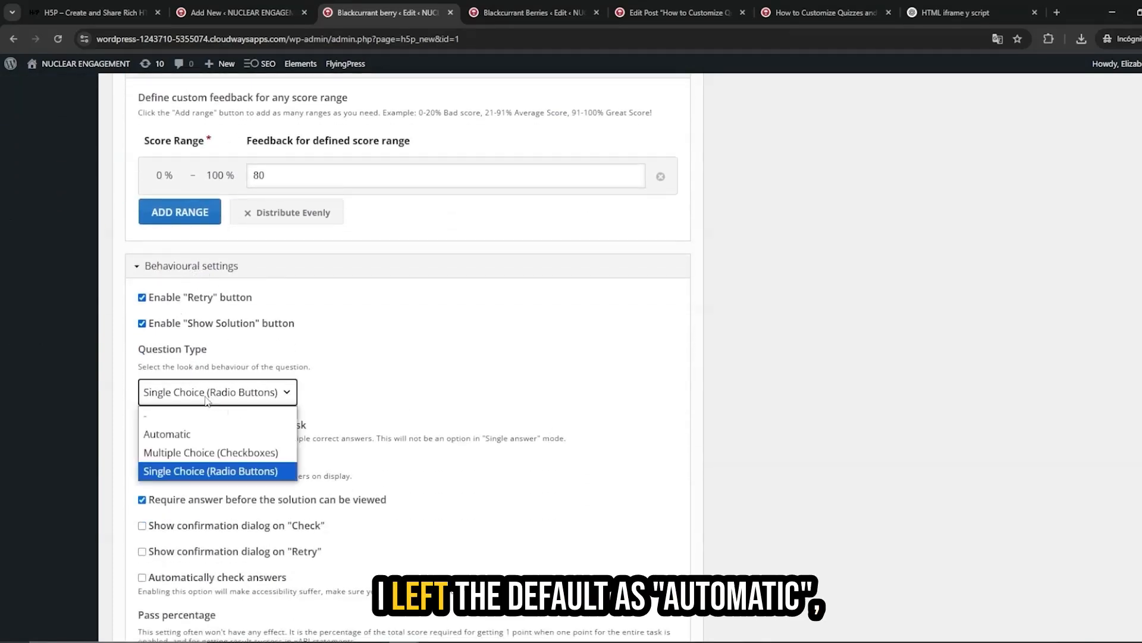
{"action": "left_click", "coordinate": [191, 434]}
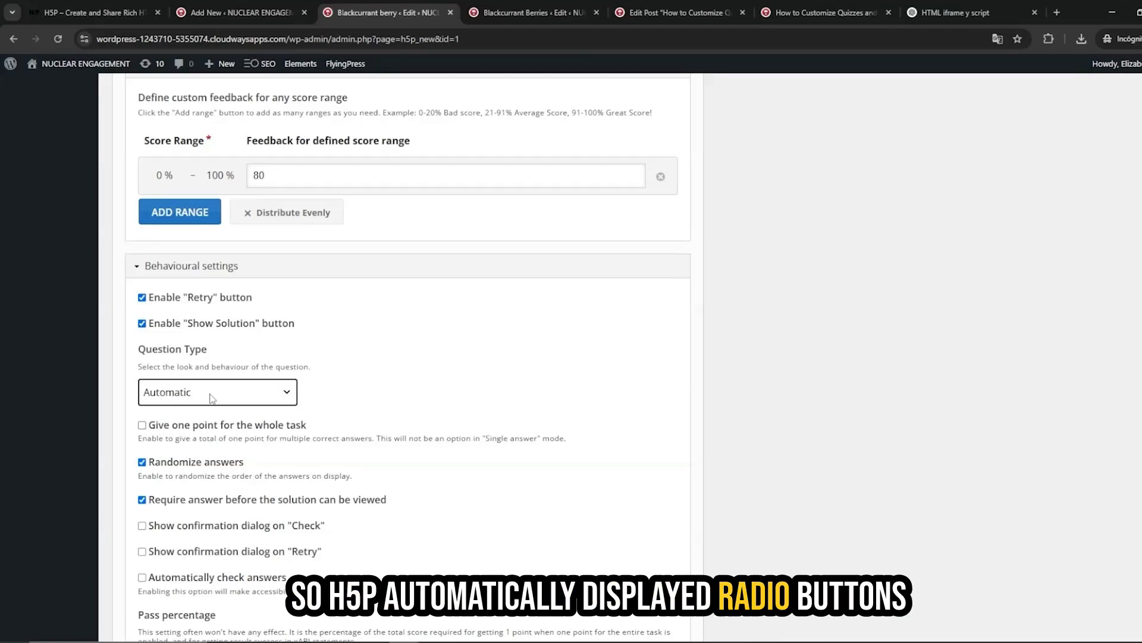
{"action": "left_click", "coordinate": [250, 397]}
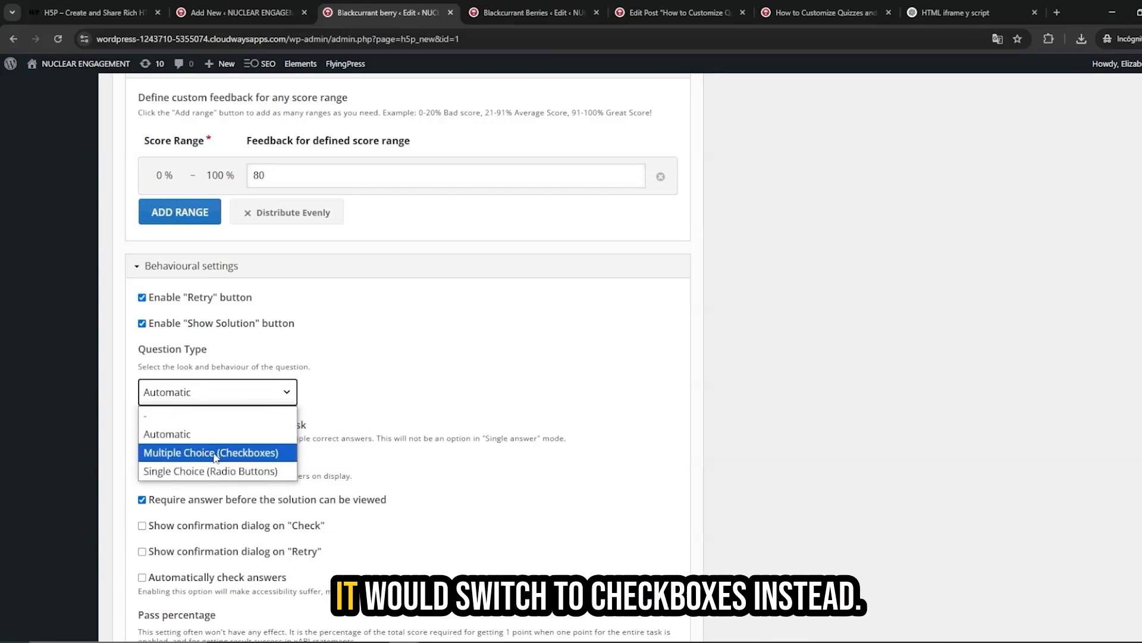
{"action": "left_click", "coordinate": [443, 388]}
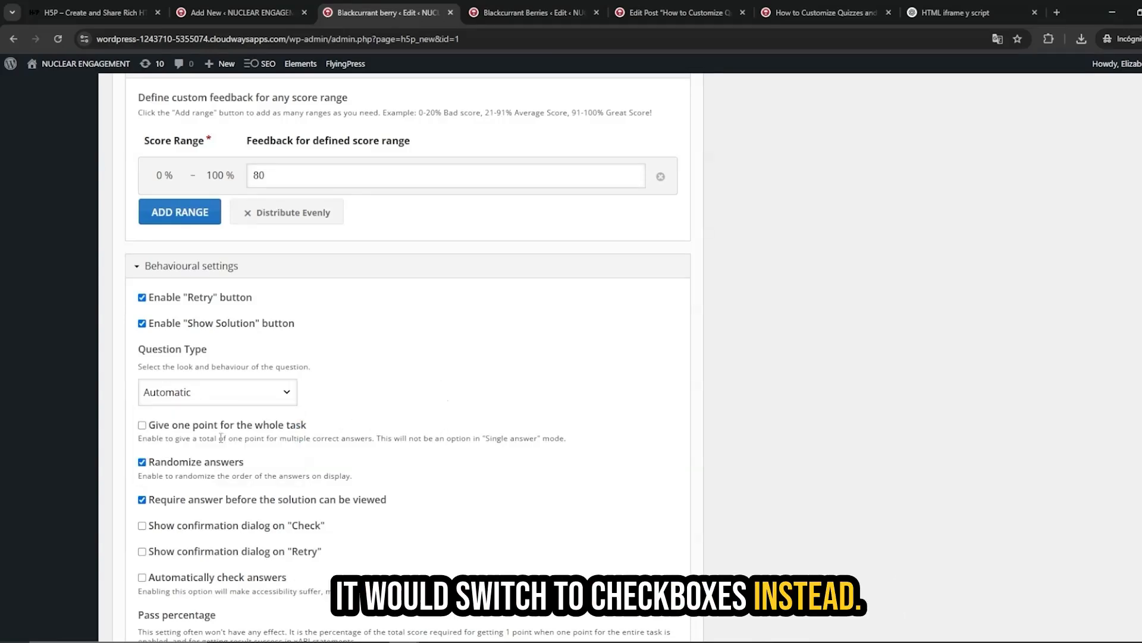
Review the answer options and the question's image section again.
{"action": "left_click_drag", "start_coordinate": [164, 468], "coordinate": [142, 470]}
{"action": "scroll", "coordinate": [372, 357], "scroll_direction": "up", "scroll_amount": 20}
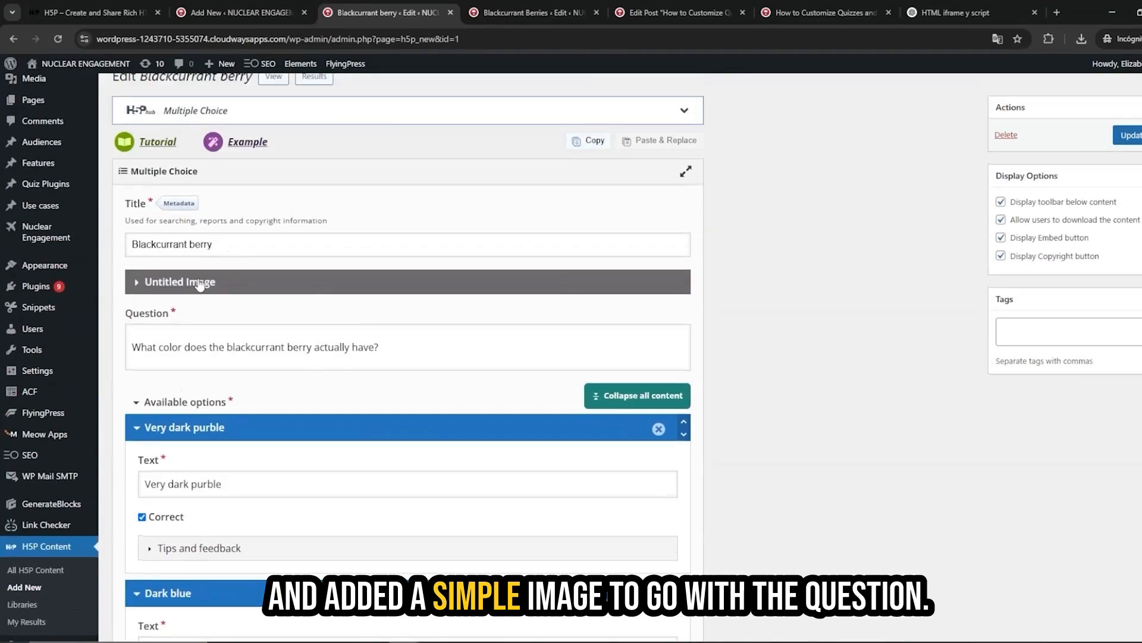
{"action": "left_click", "coordinate": [199, 283]}
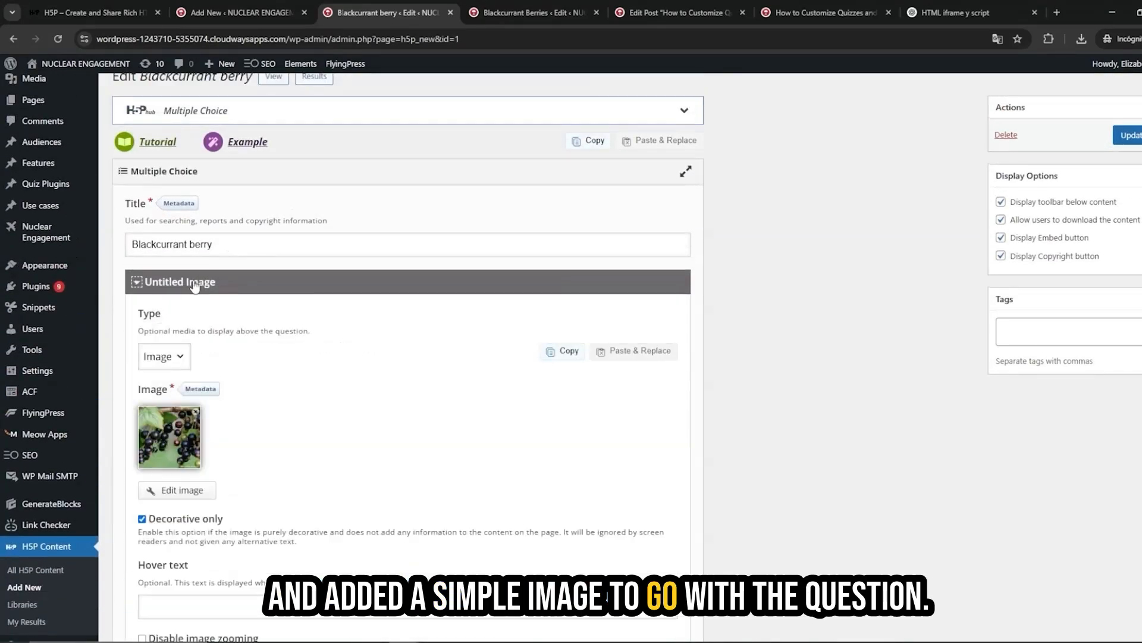
{"action": "scroll", "coordinate": [232, 321], "scroll_direction": "down", "scroll_amount": 1}
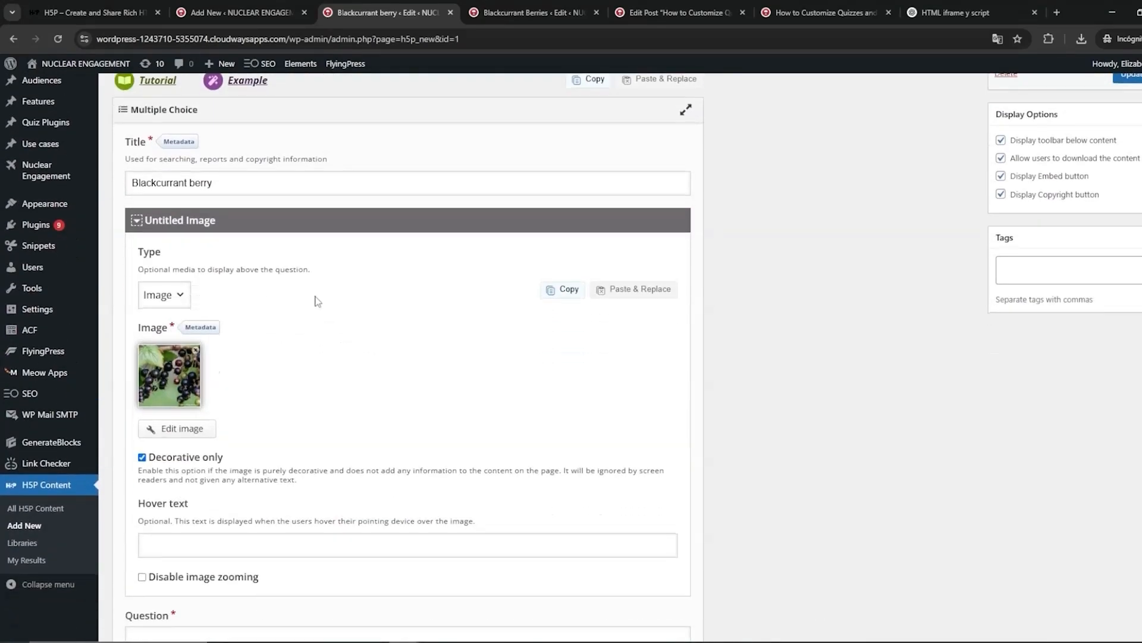
{"action": "left_click", "coordinate": [181, 221]}
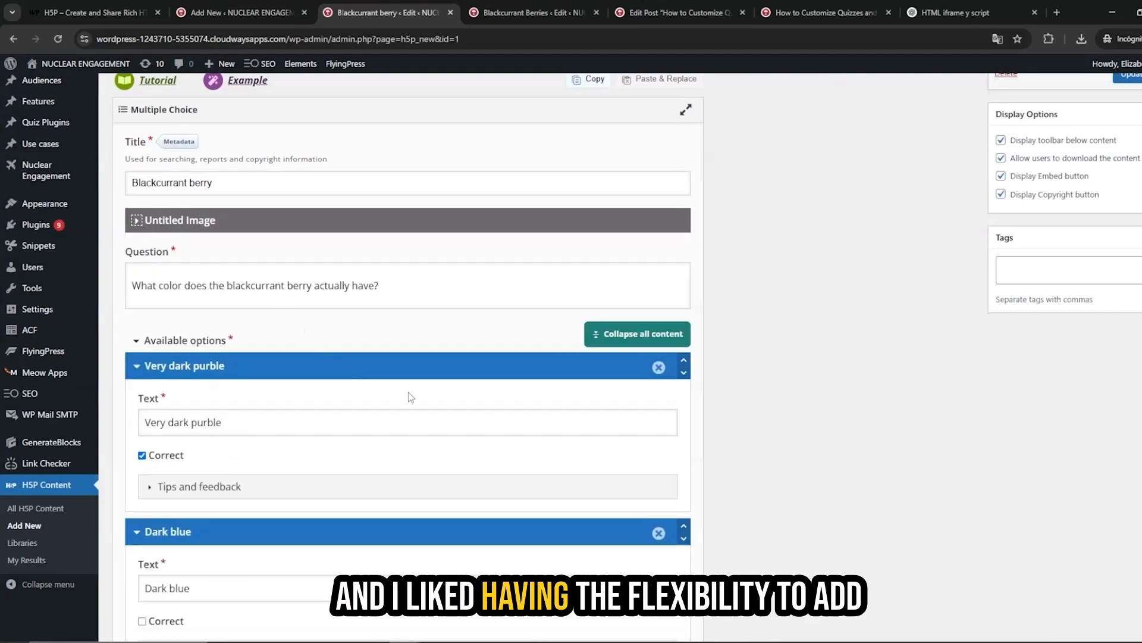
Switch to the new content page and view the list of H5P content types, including Quiz (Question Set).
{"action": "scroll", "coordinate": [410, 397], "scroll_direction": "up", "scroll_amount": 2}
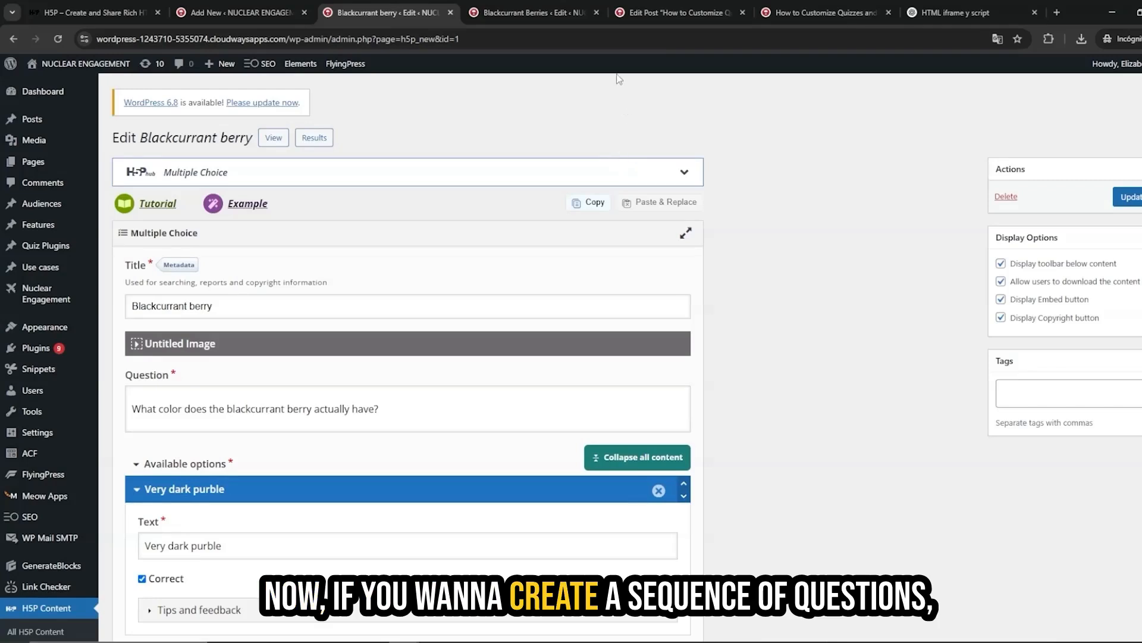
{"action": "left_click", "coordinate": [262, 12]}
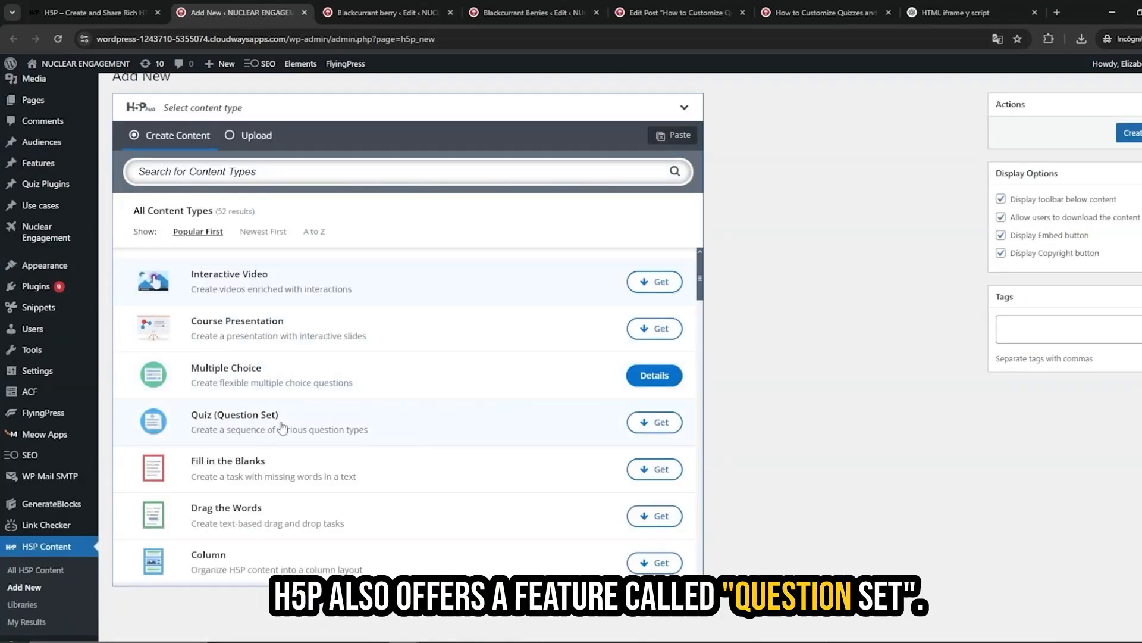
Open the Blackcurrant Berries question set editor and view the question type options of the first question.
{"action": "left_click", "coordinate": [535, 11]}
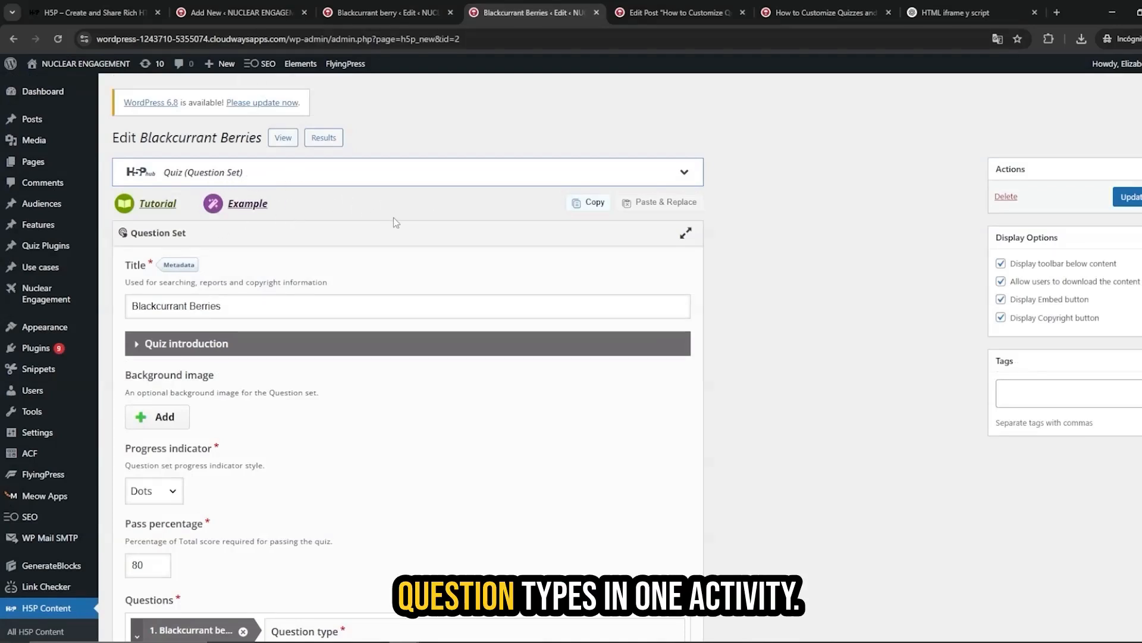
{"action": "scroll", "coordinate": [416, 238], "scroll_direction": "down", "scroll_amount": 3}
{"action": "scroll", "coordinate": [441, 283], "scroll_direction": "down", "scroll_amount": 3}
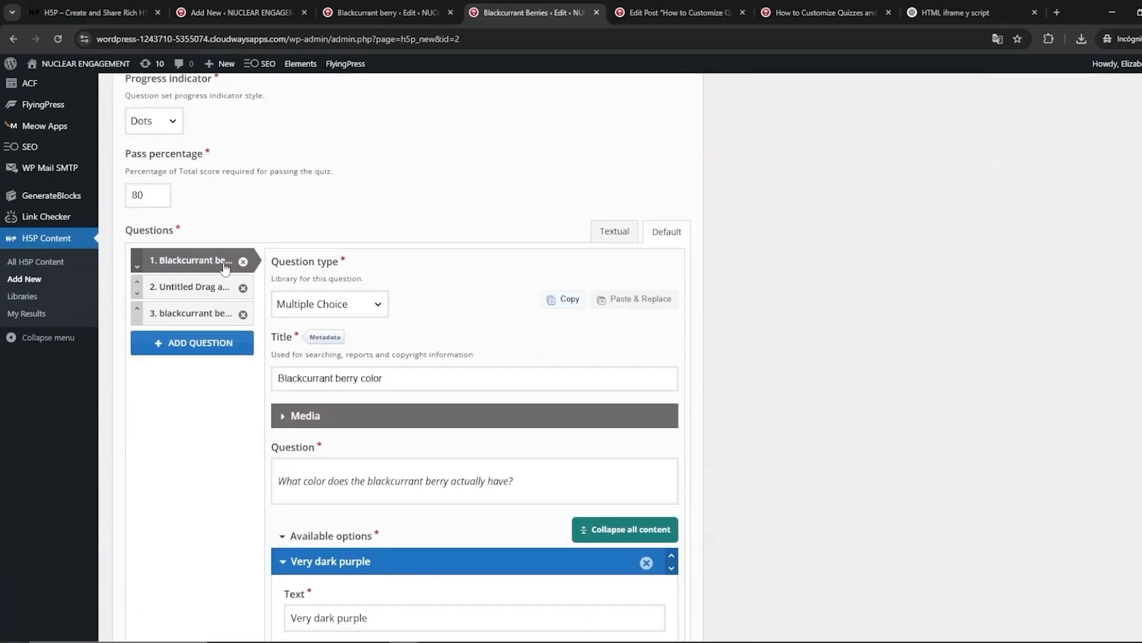
{"action": "left_click", "coordinate": [373, 304]}
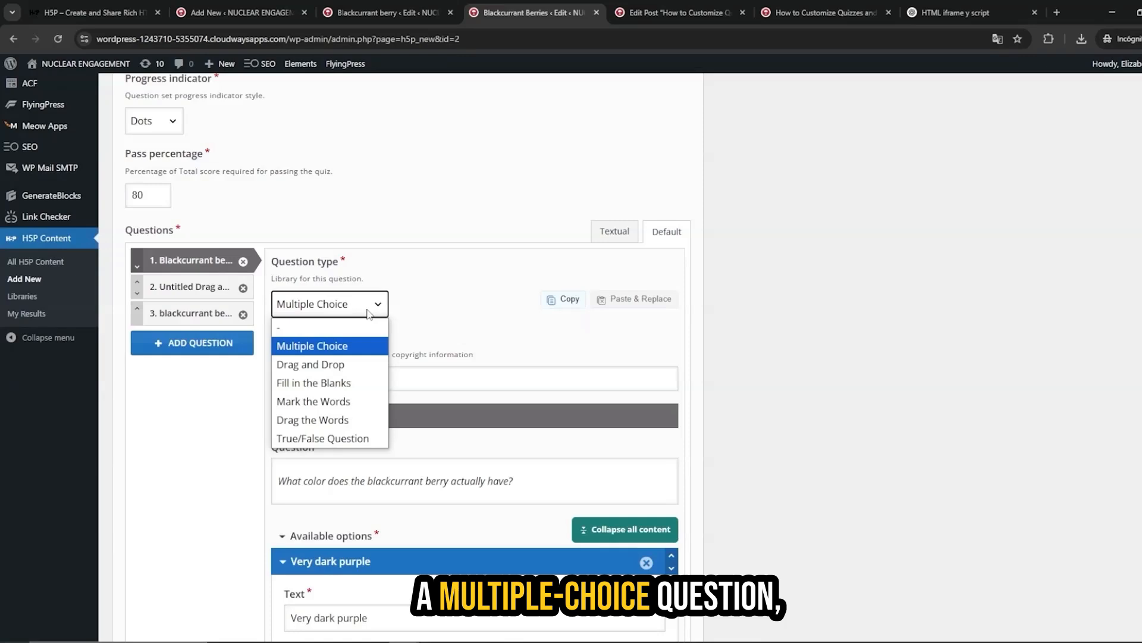
Browse the second drag-and-drop question and the third multiple choice question of the question set.
{"action": "left_click", "coordinate": [213, 292]}
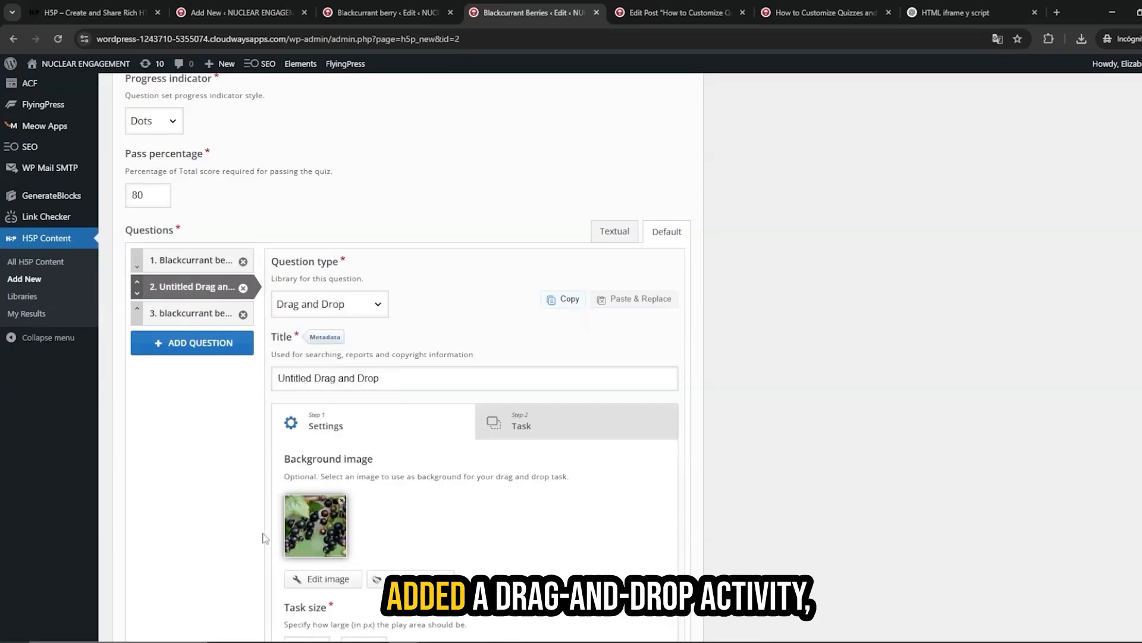
{"action": "scroll", "coordinate": [329, 305], "scroll_direction": "down", "scroll_amount": 2}
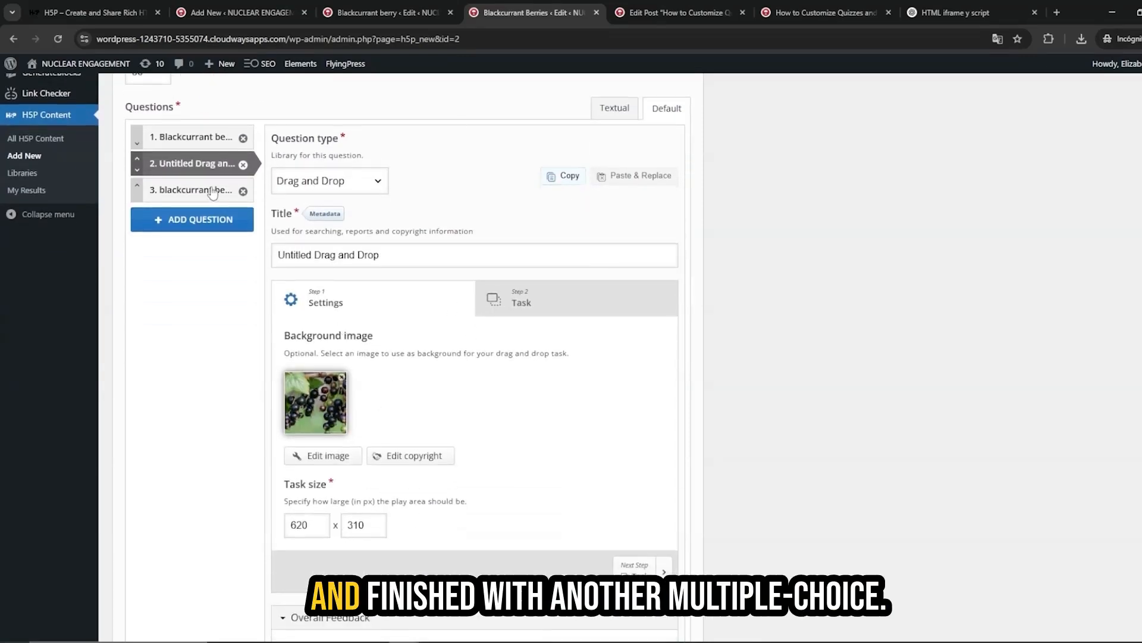
{"action": "left_click", "coordinate": [191, 189]}
{"action": "scroll", "coordinate": [303, 309], "scroll_direction": "up", "scroll_amount": 1}
{"action": "scroll", "coordinate": [302, 309], "scroll_direction": "up", "scroll_amount": 5}
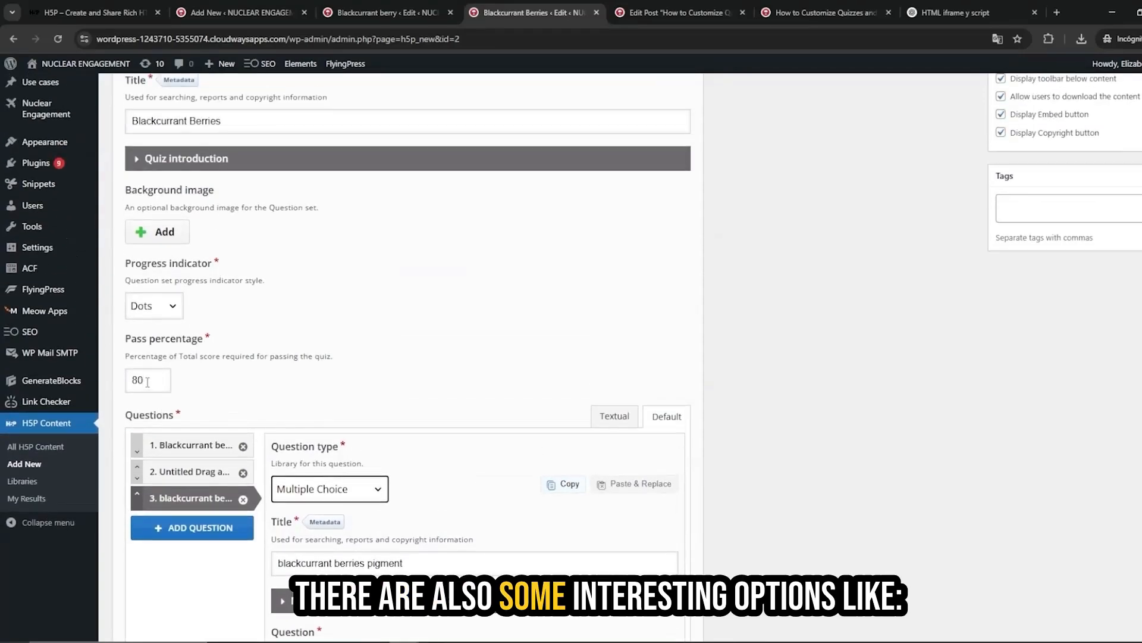
Examine the pass percentage, backwards navigation and randomize questions settings of the question set.
{"action": "double_click", "coordinate": [132, 378]}
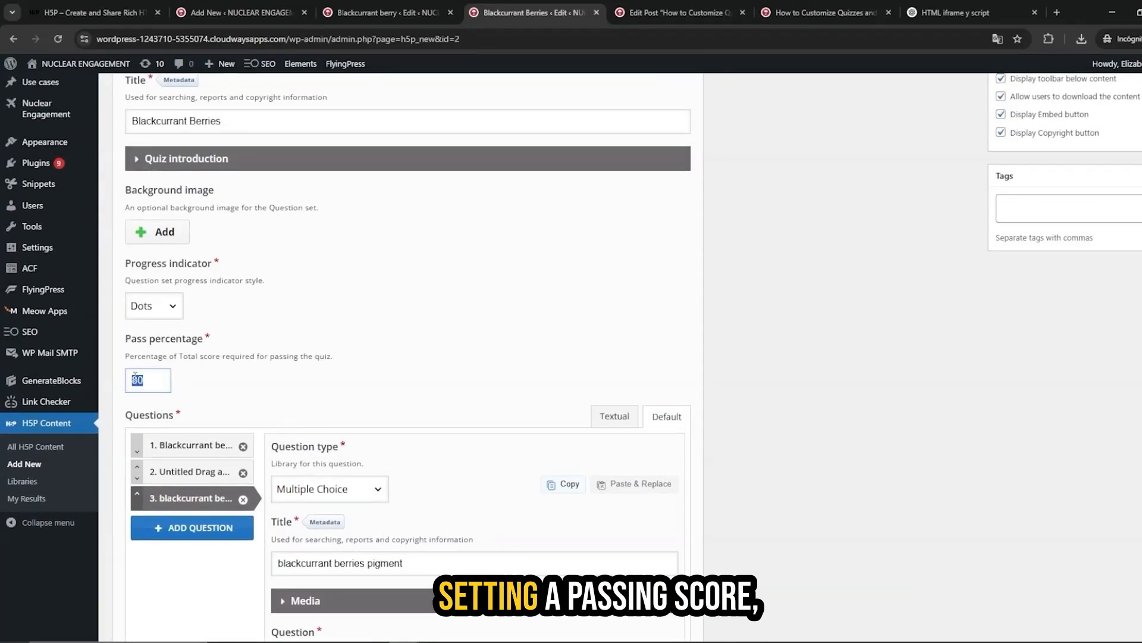
{"action": "scroll", "coordinate": [324, 331], "scroll_direction": "down", "scroll_amount": 20}
{"action": "left_click_drag", "start_coordinate": [287, 336], "coordinate": [139, 344]}
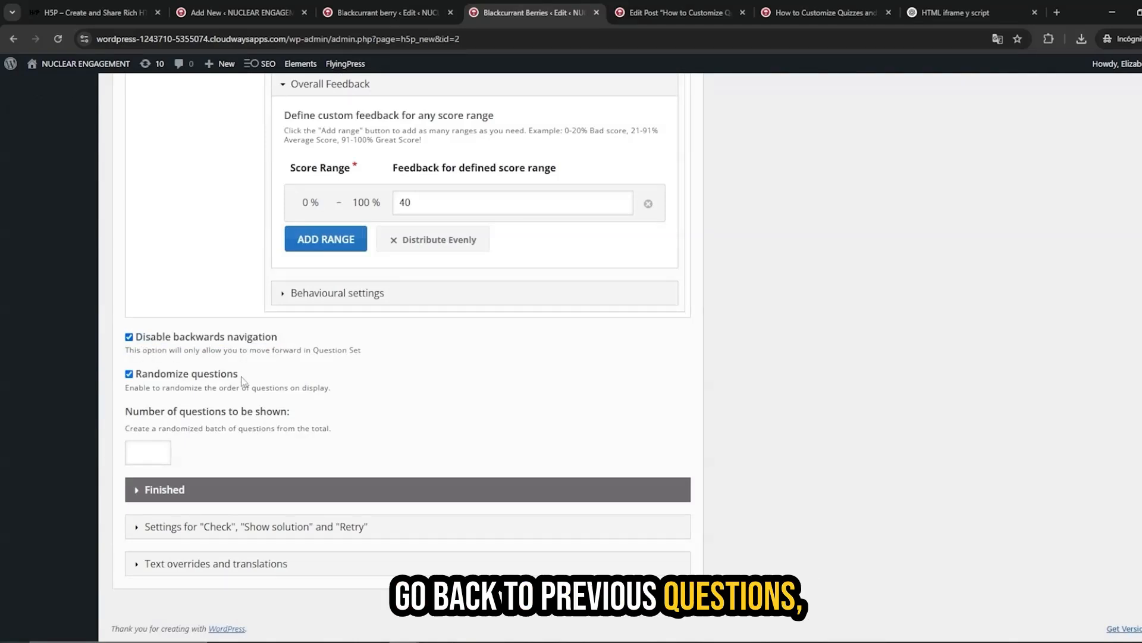
{"action": "left_click_drag", "start_coordinate": [241, 381], "coordinate": [176, 382]}
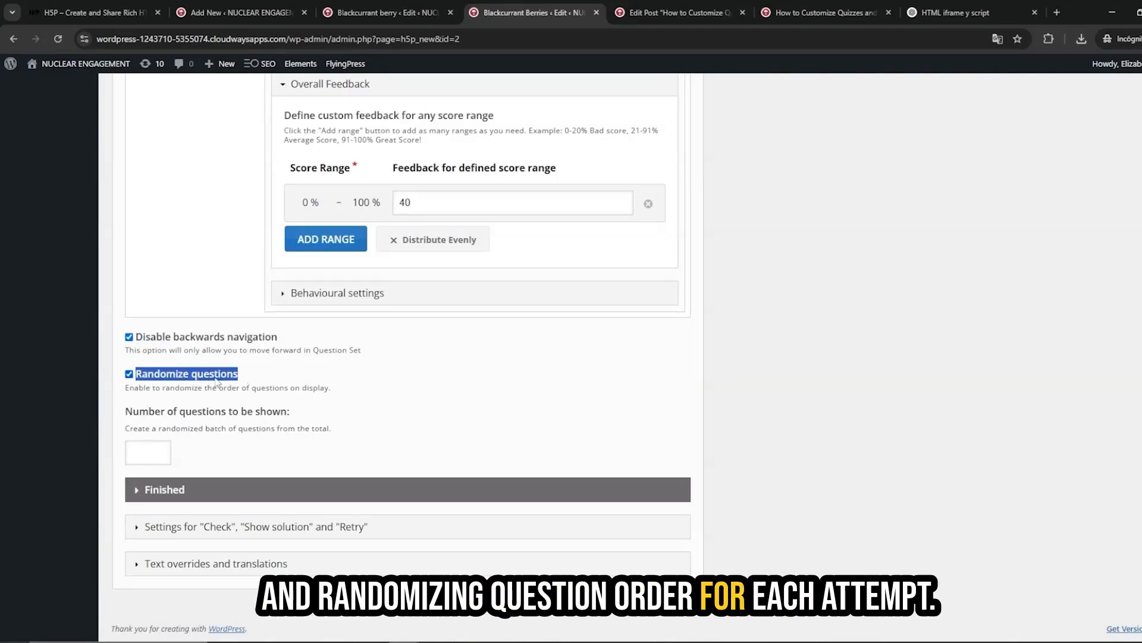
Open the Blackcurrant Berries quiz view and select its iframe embed code.
{"action": "scroll", "coordinate": [563, 309], "scroll_direction": "up", "scroll_amount": 20}
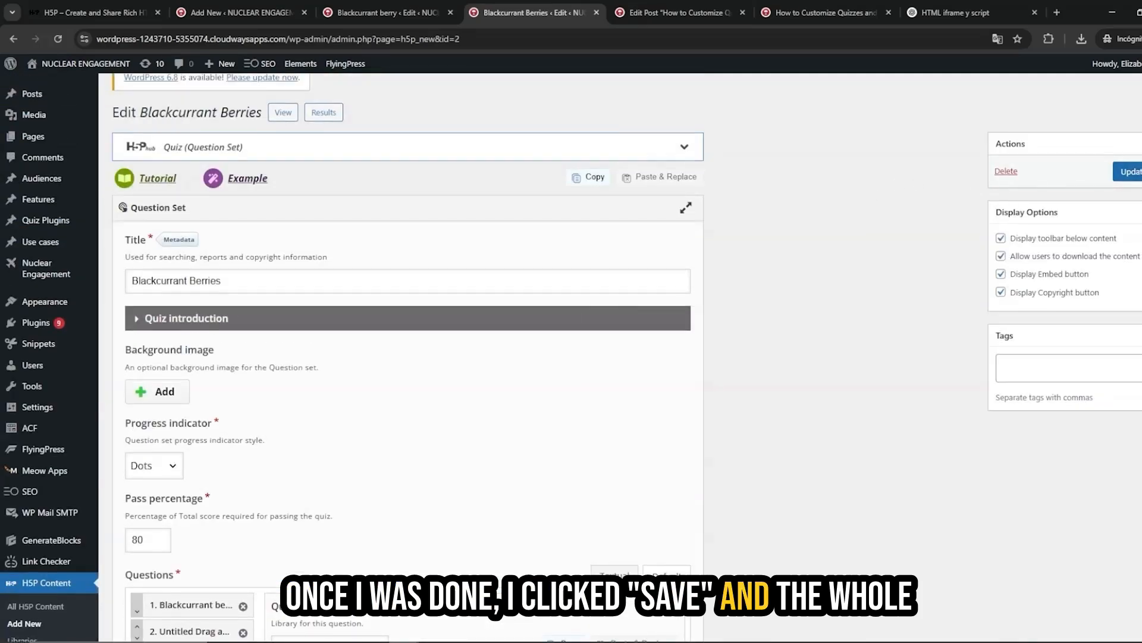
{"action": "scroll", "coordinate": [323, 145], "scroll_direction": "up", "scroll_amount": 1}
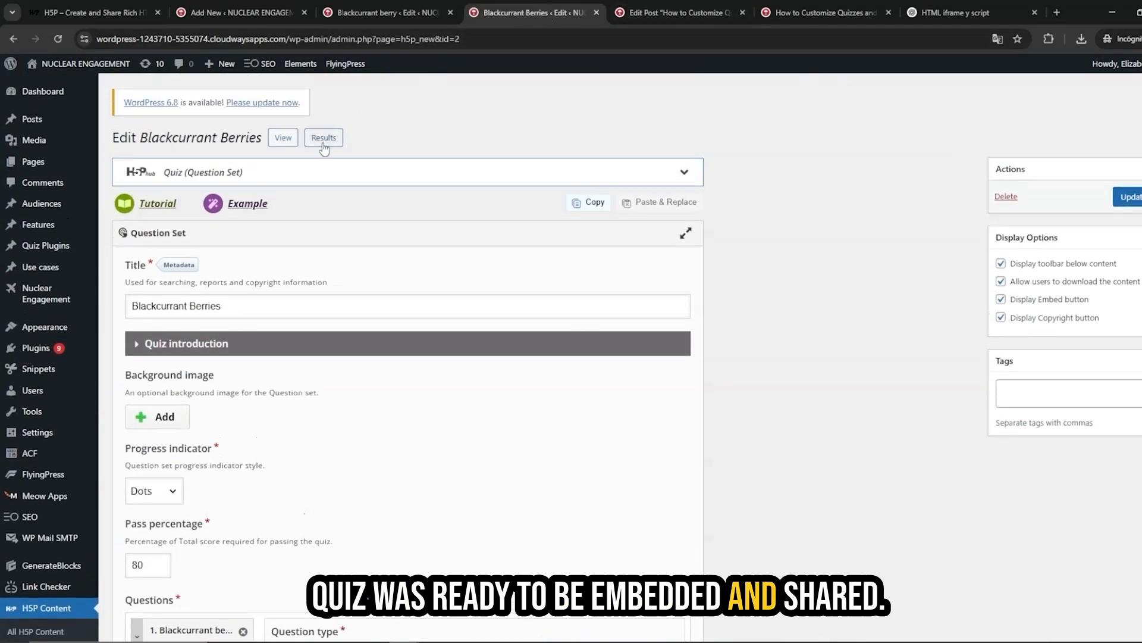
{"action": "left_click", "coordinate": [284, 138]}
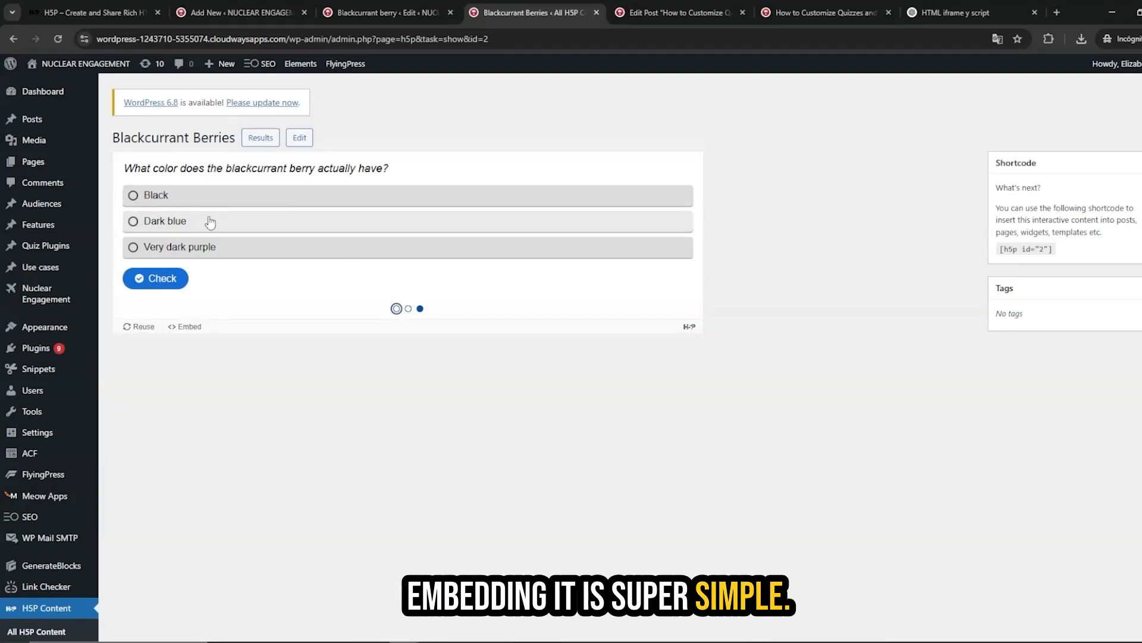
{"action": "left_click", "coordinate": [185, 327]}
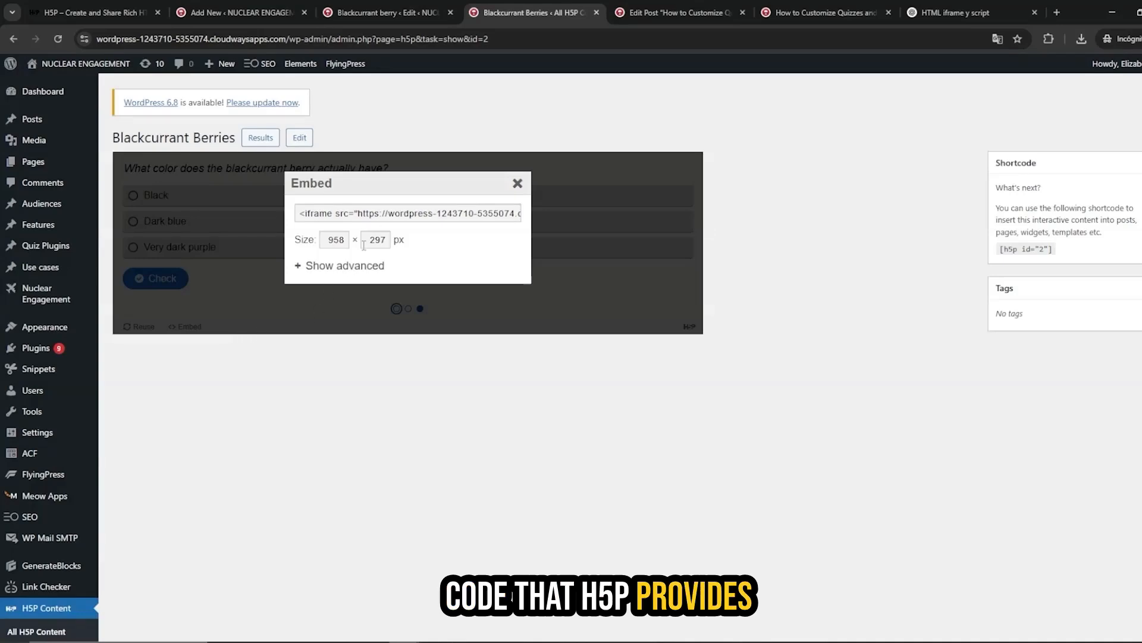
{"action": "left_click", "coordinate": [299, 214]}
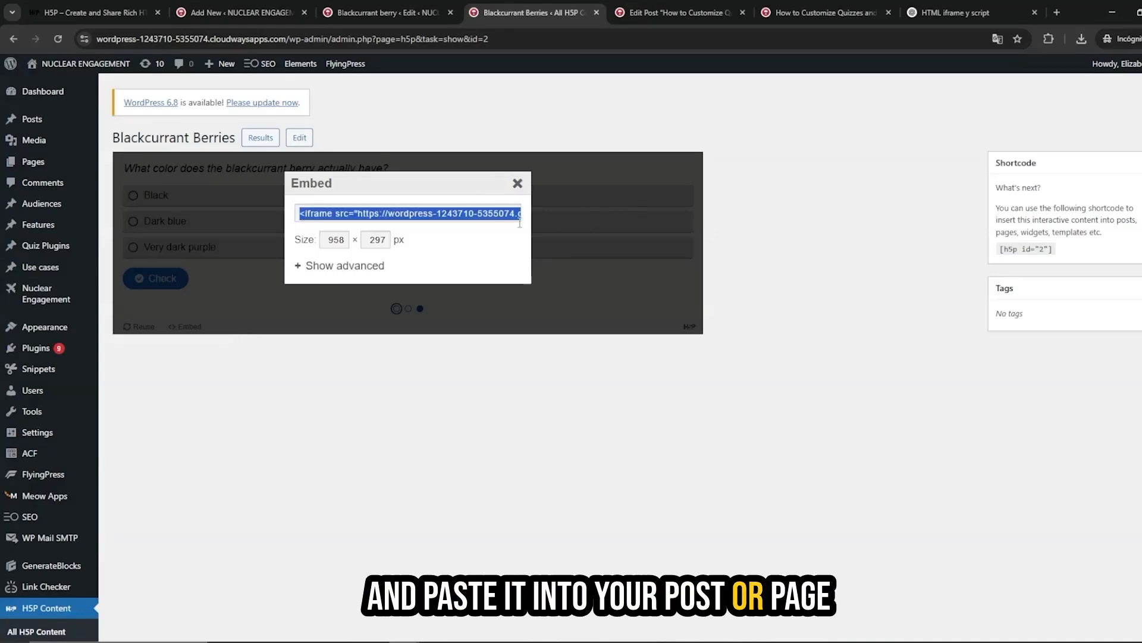
Switch to the blog post editor and inspect the iframe embed codes placed in the post text.
{"action": "left_click", "coordinate": [703, 6]}
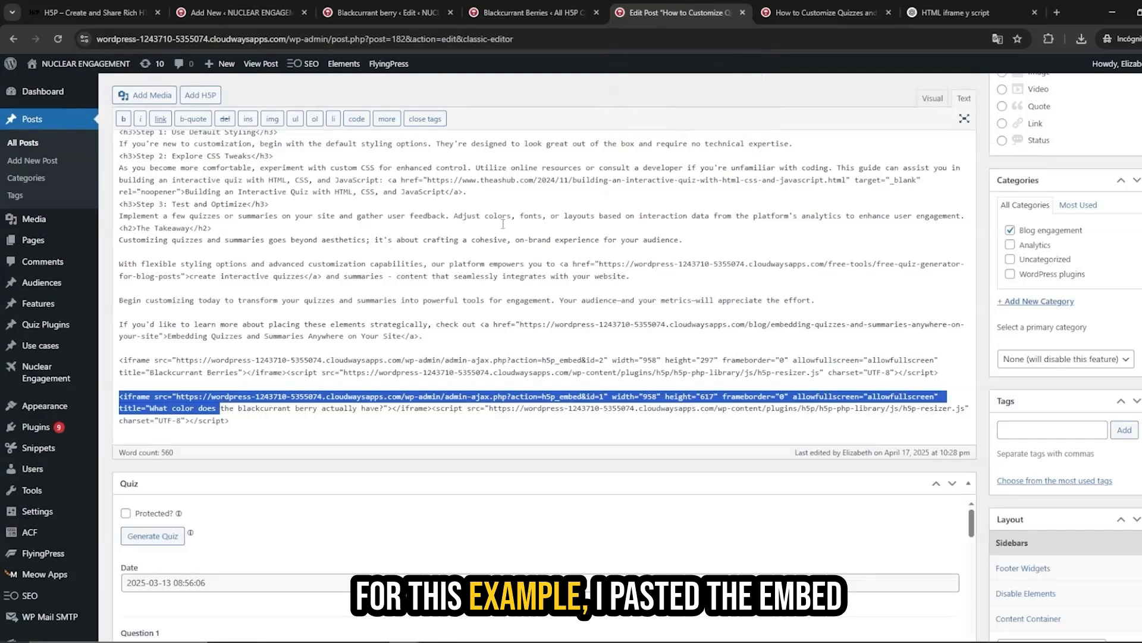
{"action": "left_click", "coordinate": [119, 360]}
{"action": "left_click_drag", "start_coordinate": [119, 360], "coordinate": [940, 373]}
{"action": "left_click_drag", "start_coordinate": [119, 396], "coordinate": [240, 409]}
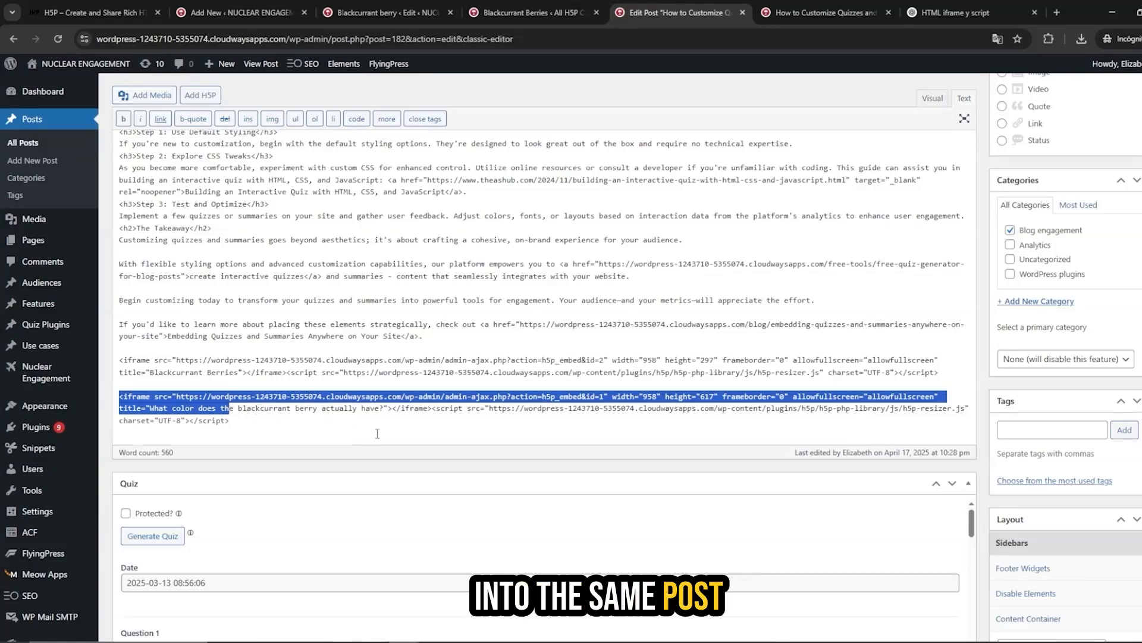
{"action": "scroll", "coordinate": [798, 303], "scroll_direction": "up", "scroll_amount": 3}
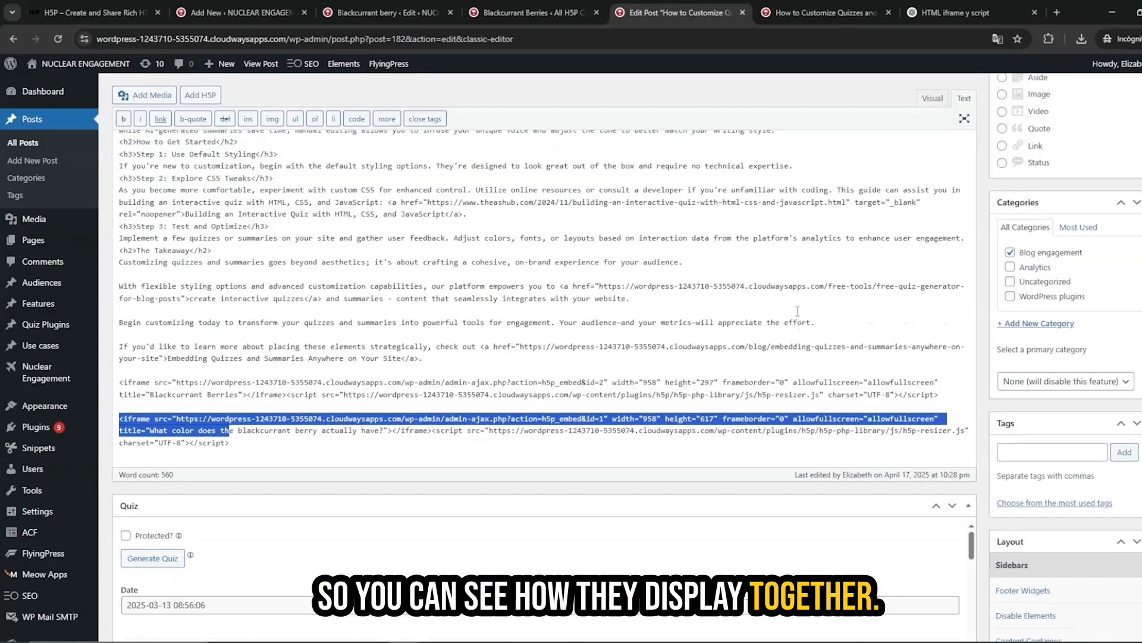
View the published blog post to see the embedded quizzes on the front end.
{"action": "left_click", "coordinate": [836, 12]}
{"action": "scroll", "coordinate": [916, 202], "scroll_direction": "down", "scroll_amount": 2}
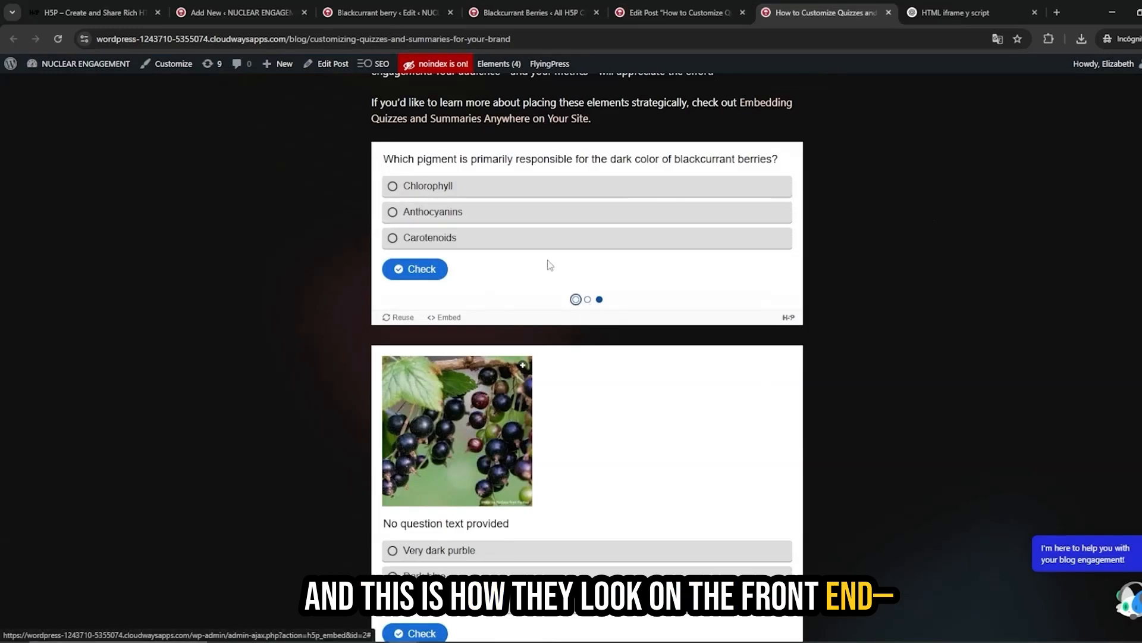
{"action": "scroll", "coordinate": [450, 239], "scroll_direction": "down", "scroll_amount": 1}
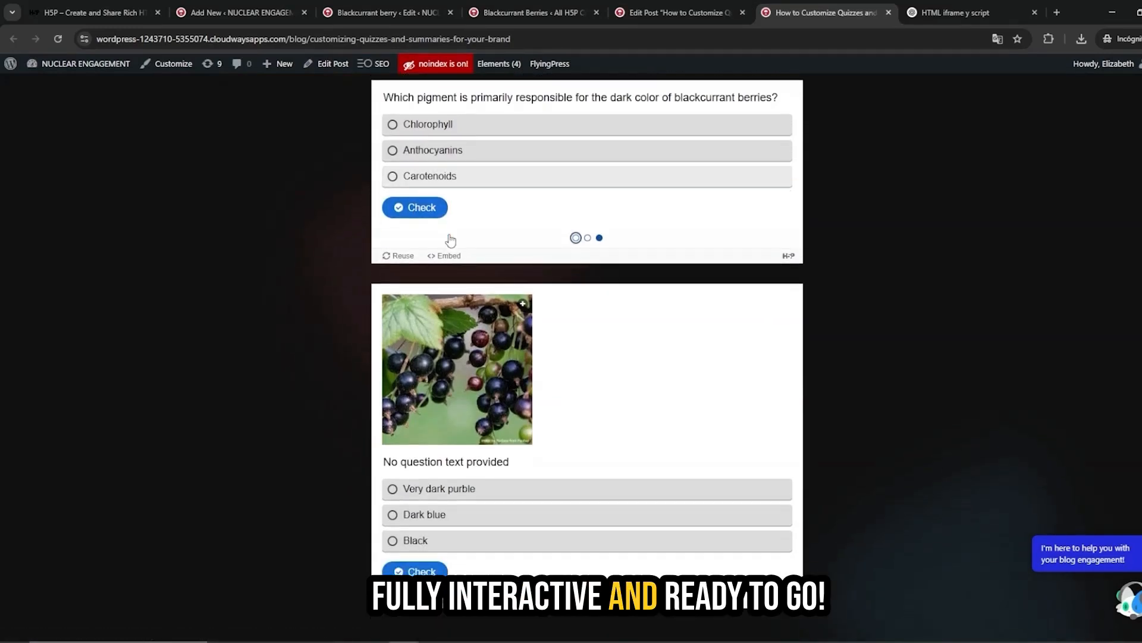
Return to the Blackcurrant berry editor and scroll through its answer options and overall feedback.
{"action": "left_click", "coordinate": [379, 7]}
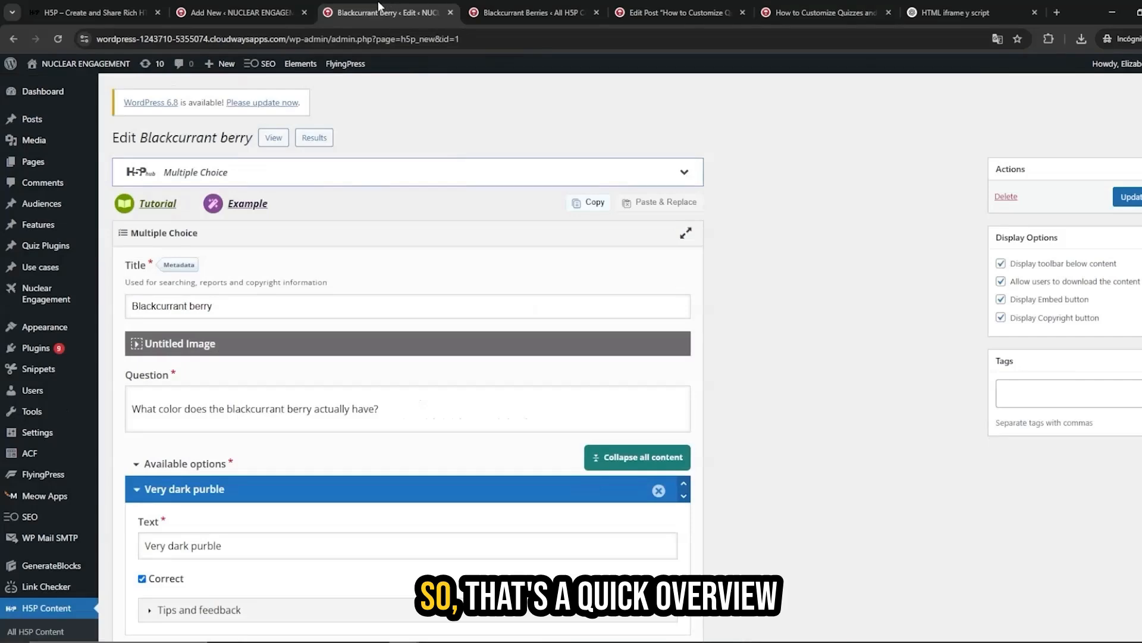
{"action": "scroll", "coordinate": [318, 433], "scroll_direction": "down", "scroll_amount": 2}
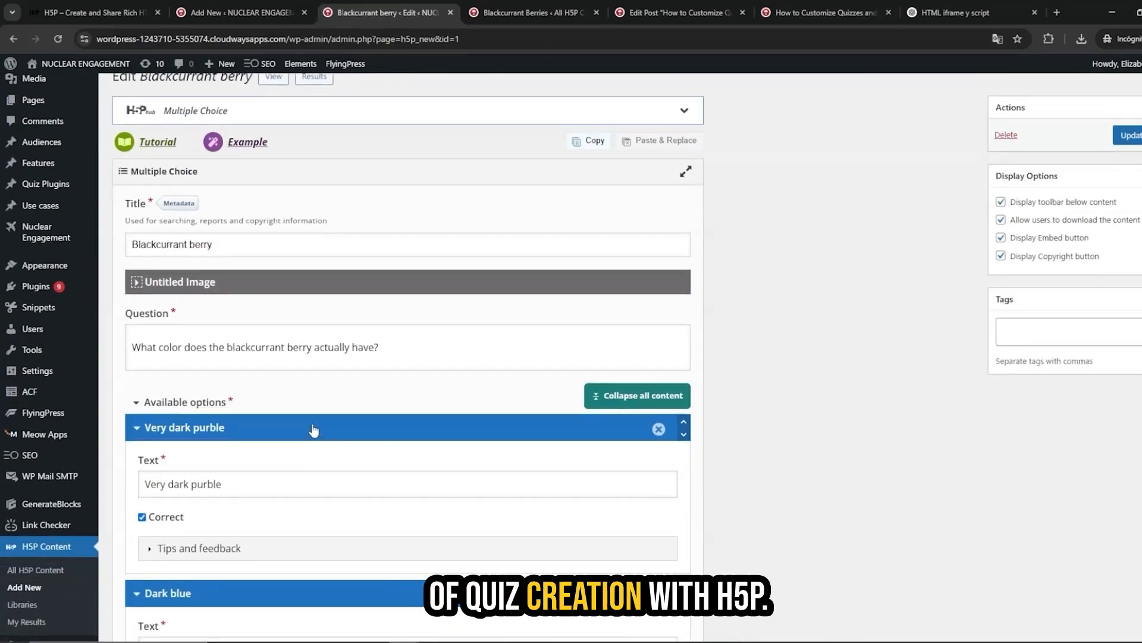
{"action": "scroll", "coordinate": [318, 369], "scroll_direction": "down", "scroll_amount": 1}
{"action": "scroll", "coordinate": [342, 322], "scroll_direction": "down", "scroll_amount": 6}
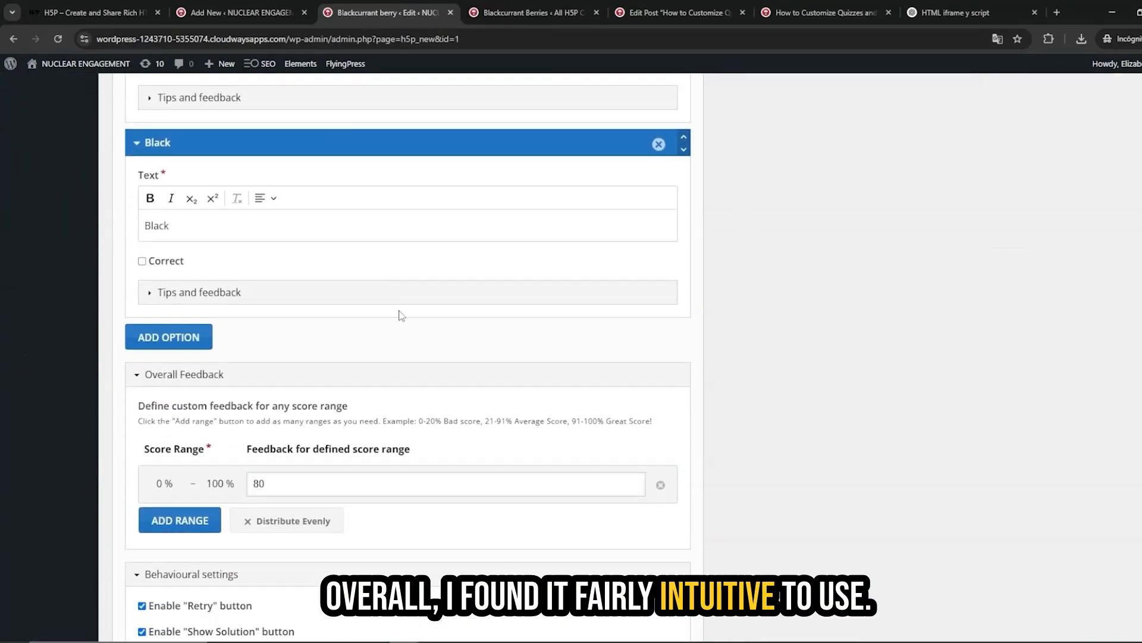
{"action": "scroll", "coordinate": [398, 309], "scroll_direction": "up", "scroll_amount": 9}
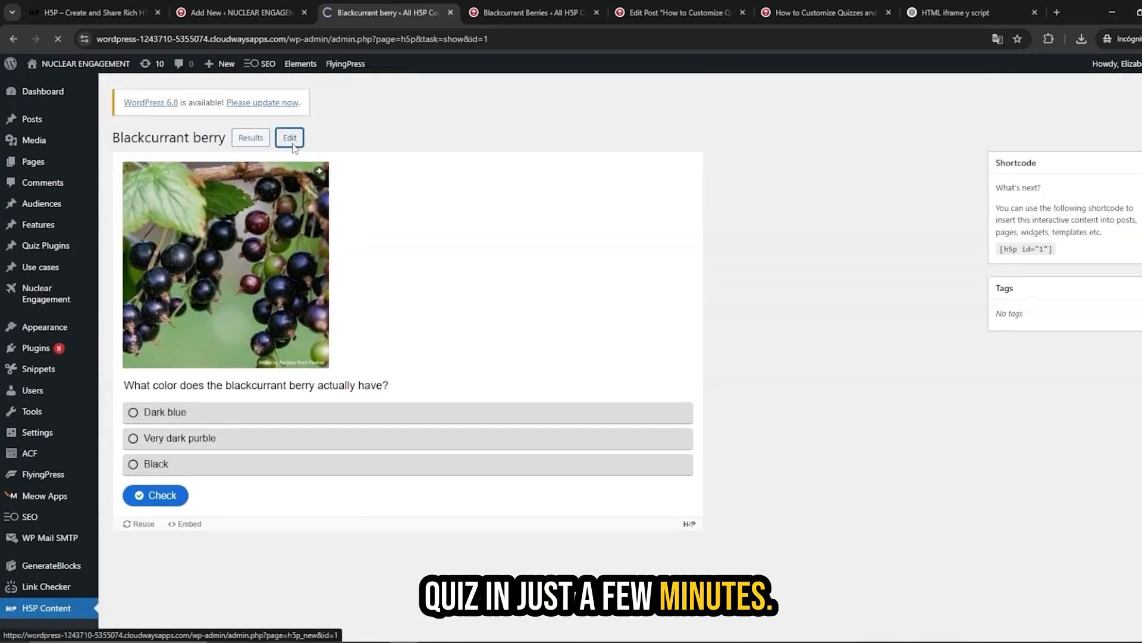
Reopen the Blackcurrant berry editor and review its answer options by collapsing and expanding them.
{"action": "scroll", "coordinate": [288, 457], "scroll_direction": "down", "scroll_amount": 3}
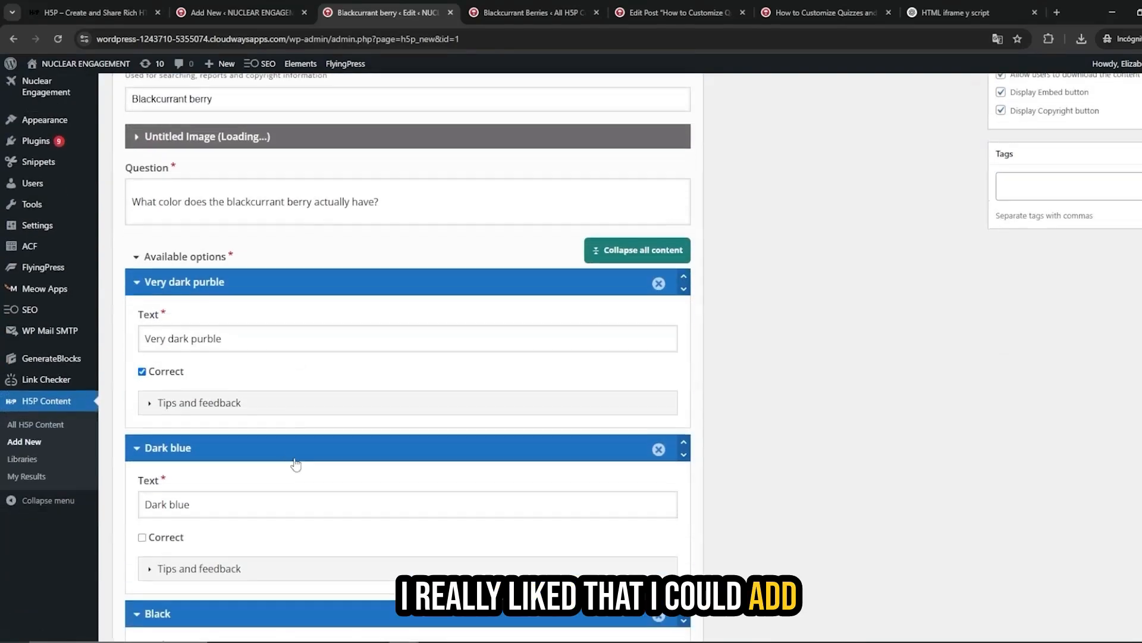
{"action": "left_click", "coordinate": [301, 407]}
{"action": "left_click", "coordinate": [301, 407]}
{"action": "scroll", "coordinate": [301, 407], "scroll_direction": "up", "scroll_amount": 3}
{"action": "left_click", "coordinate": [189, 322]}
{"action": "left_click", "coordinate": [191, 322]}
{"action": "scroll", "coordinate": [193, 323], "scroll_direction": "down", "scroll_amount": 2}
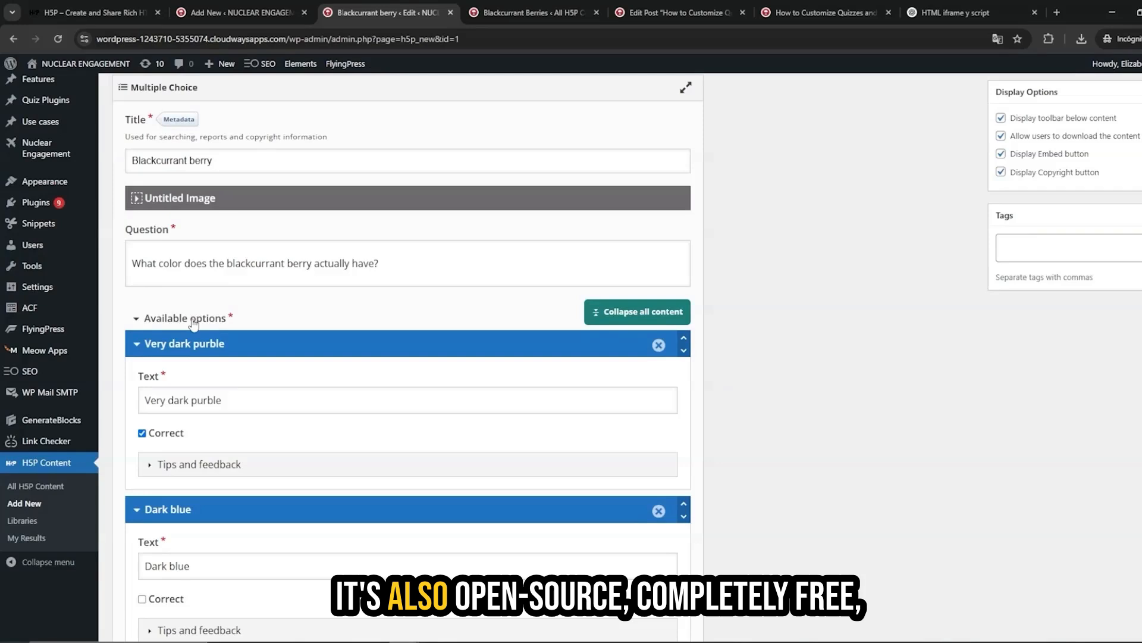
{"action": "scroll", "coordinate": [194, 323], "scroll_direction": "up", "scroll_amount": 3}
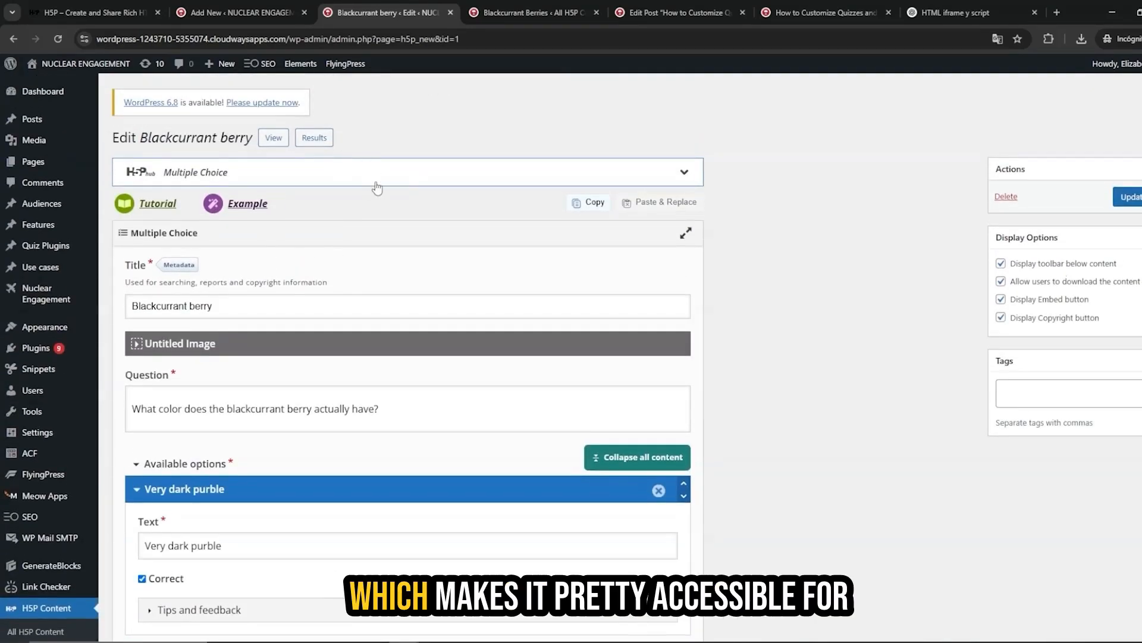
Close the embed dialog on the Blackcurrant Berries quiz view.
{"action": "left_click", "coordinate": [530, 12]}
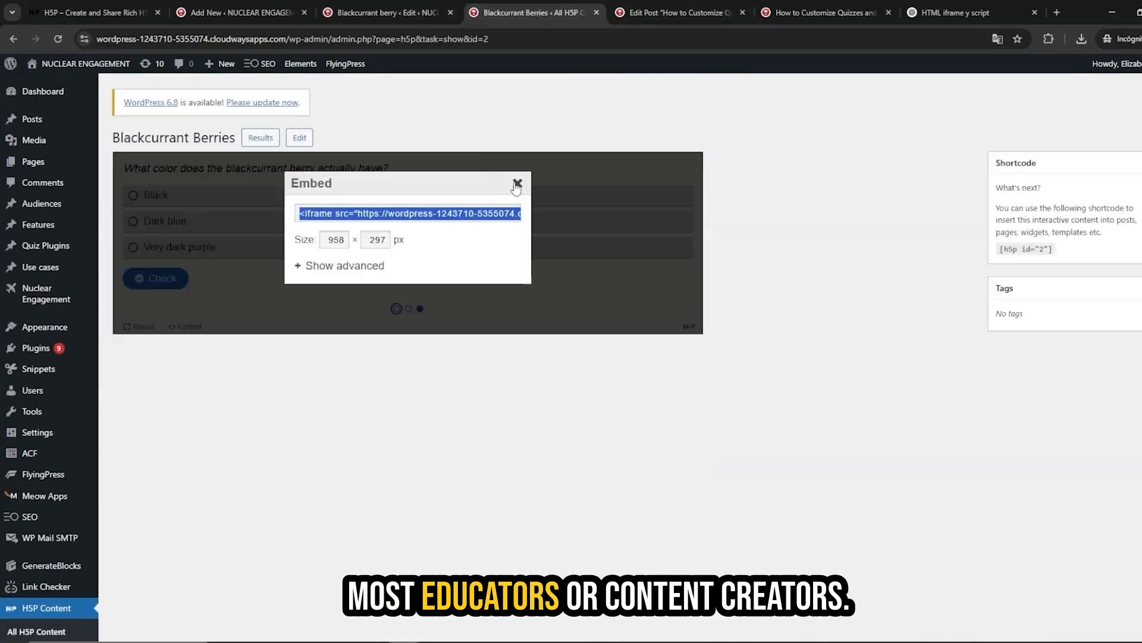
{"action": "left_click", "coordinate": [237, 236]}
{"action": "left_click", "coordinate": [187, 327]}
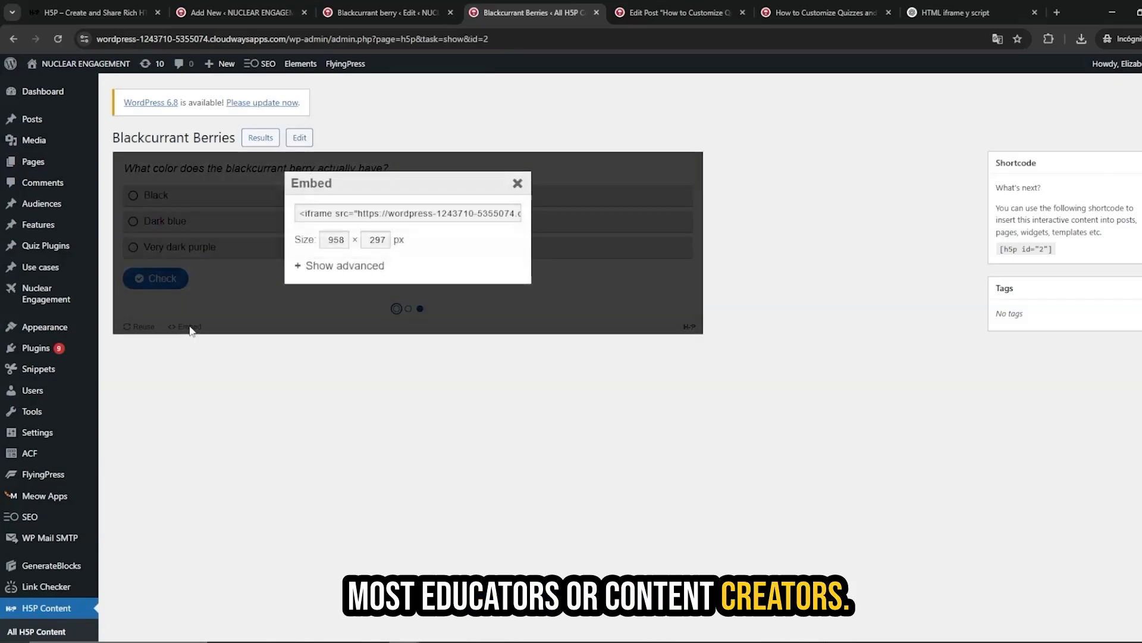
{"action": "left_click", "coordinate": [190, 329]}
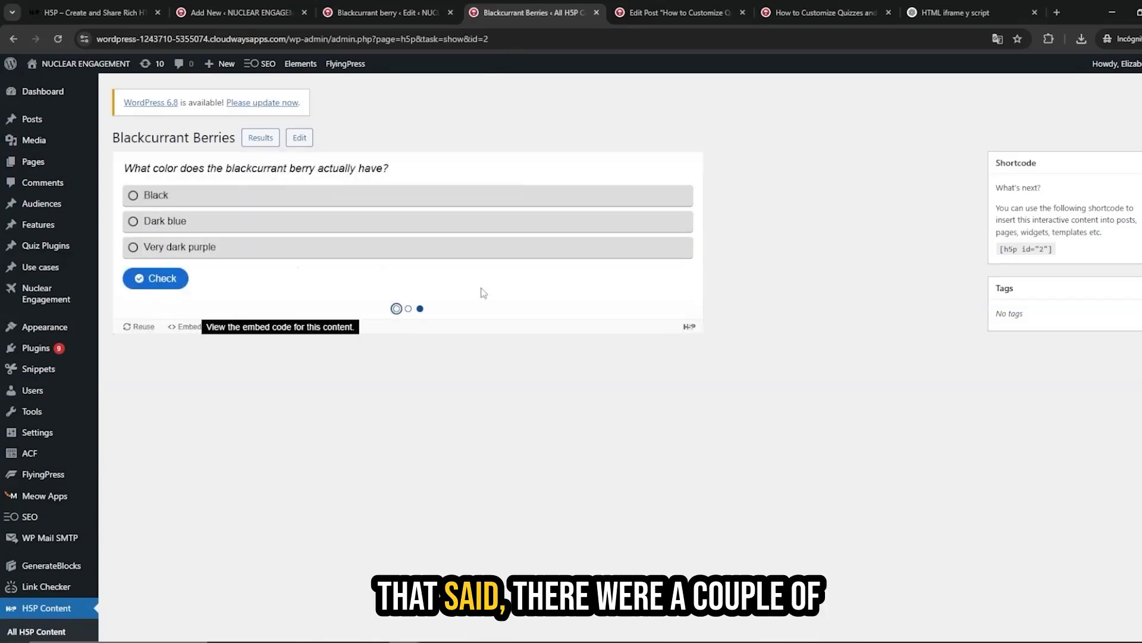
{"action": "scroll", "coordinate": [444, 245], "scroll_direction": "down", "scroll_amount": 1}
{"action": "scroll", "coordinate": [474, 209], "scroll_direction": "up", "scroll_amount": 1}
Open the Blackcurrant Berries editor and scroll through its settings down to the feedback and navigation options.
{"action": "left_click", "coordinate": [298, 142]}
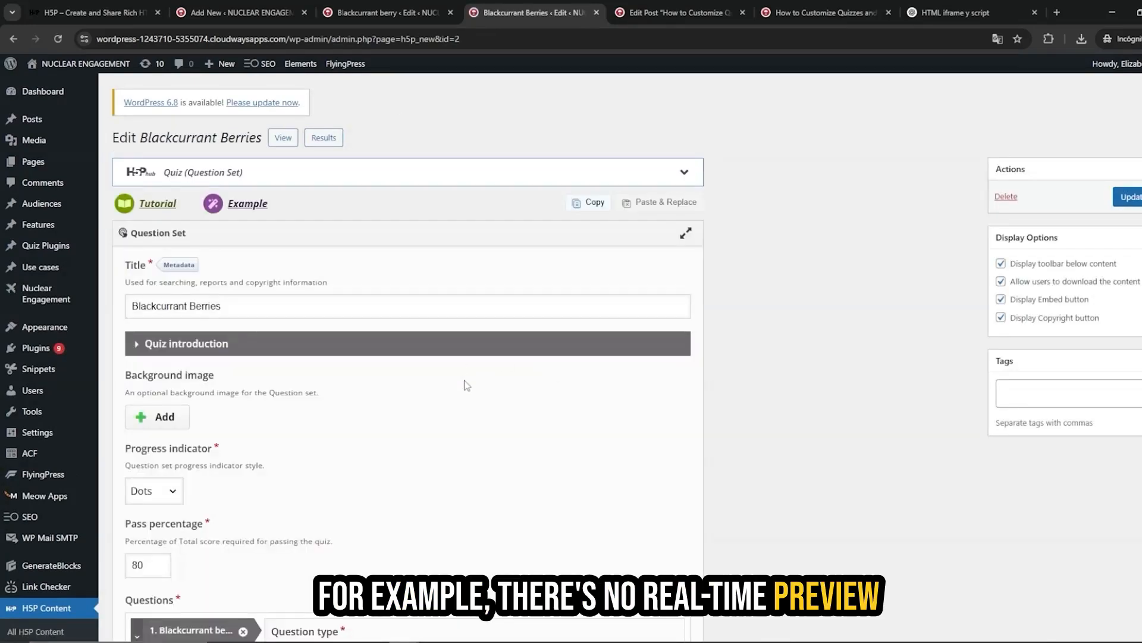
{"action": "scroll", "coordinate": [367, 345], "scroll_direction": "down", "scroll_amount": 1}
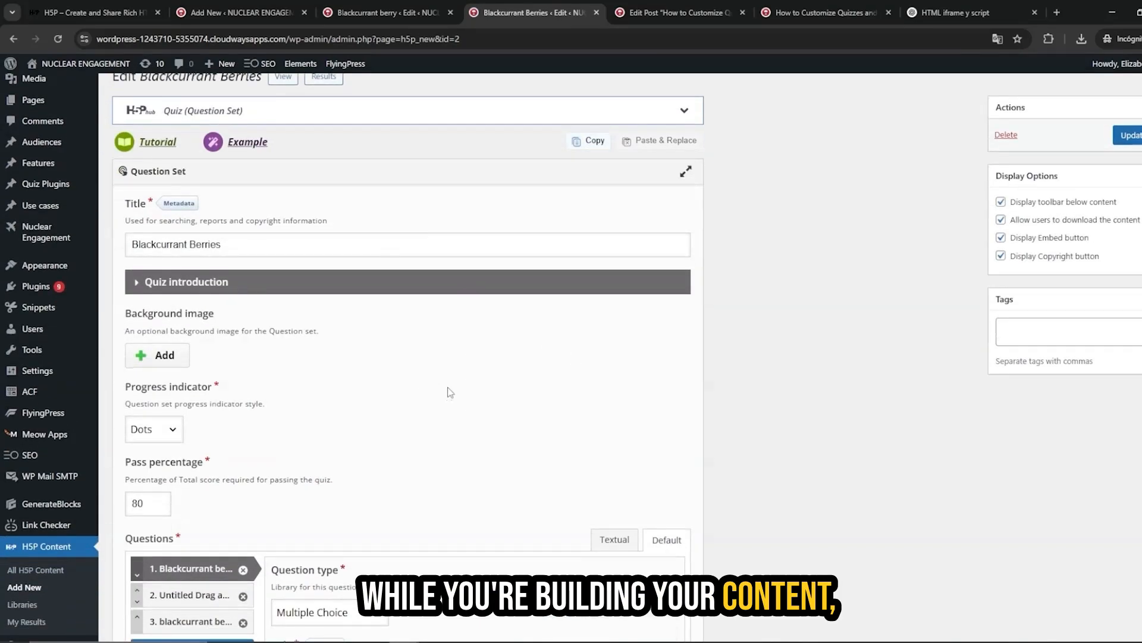
{"action": "scroll", "coordinate": [544, 379], "scroll_direction": "down", "scroll_amount": 1}
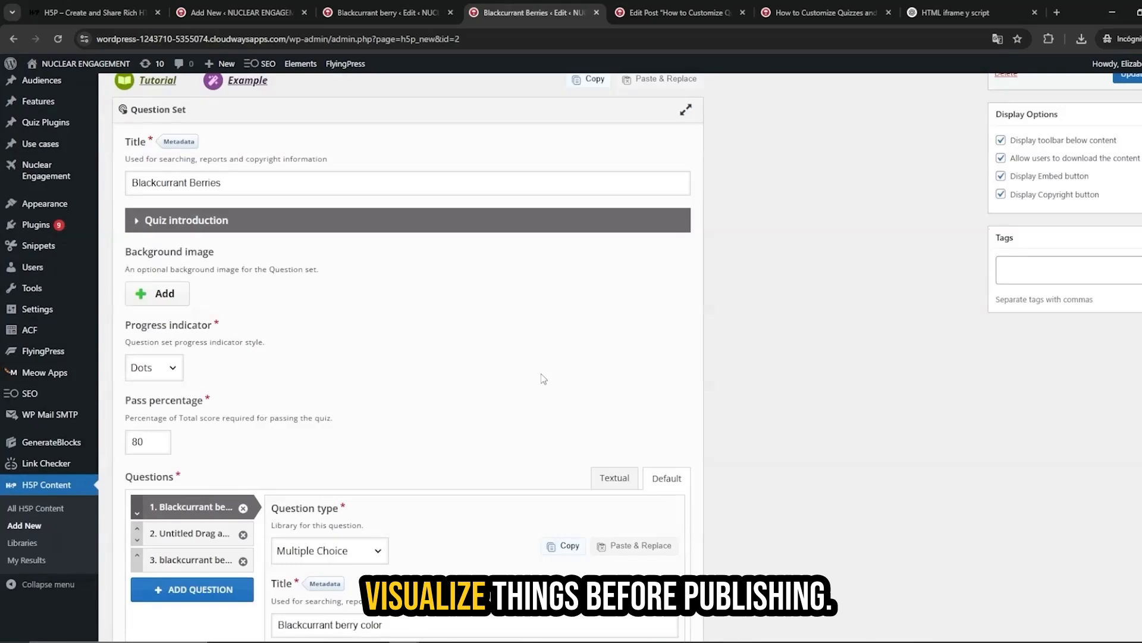
{"action": "scroll", "coordinate": [543, 378], "scroll_direction": "down", "scroll_amount": 3}
{"action": "scroll", "coordinate": [602, 247], "scroll_direction": "down", "scroll_amount": 8}
{"action": "scroll", "coordinate": [669, 279], "scroll_direction": "down", "scroll_amount": 2}
{"action": "scroll", "coordinate": [669, 281], "scroll_direction": "up", "scroll_amount": 4}
{"action": "scroll", "coordinate": [669, 288], "scroll_direction": "down", "scroll_amount": 3}
{"action": "scroll", "coordinate": [306, 331], "scroll_direction": "down", "scroll_amount": 9}
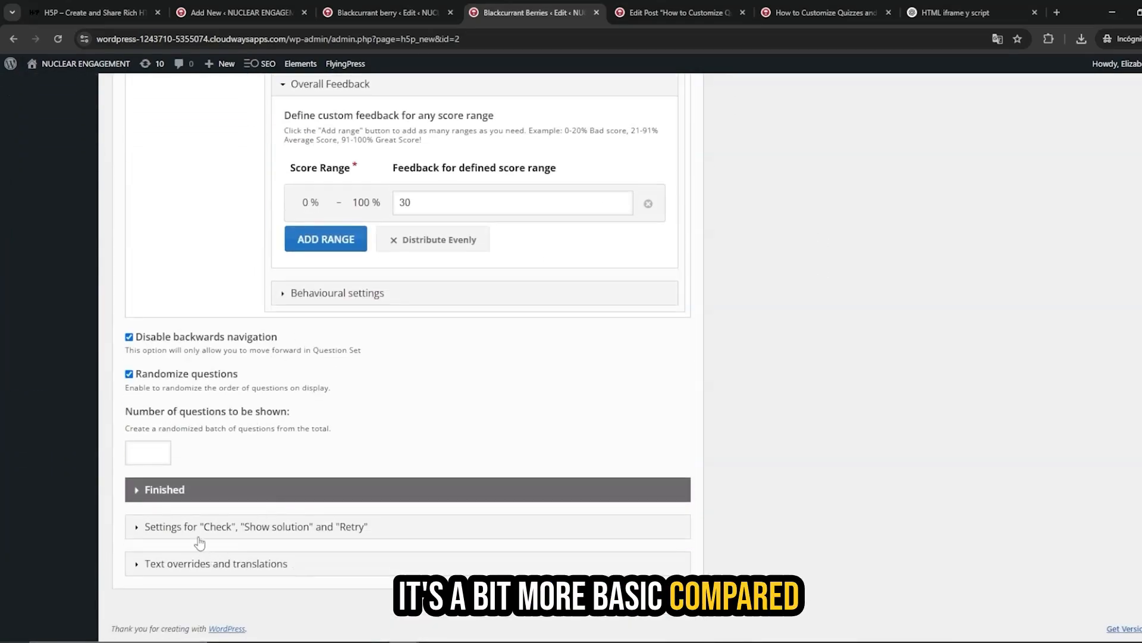
Expand and collapse the Question Set's check, solution and retry settings and its text overrides, then scroll back to the top.
{"action": "left_click", "coordinate": [199, 528]}
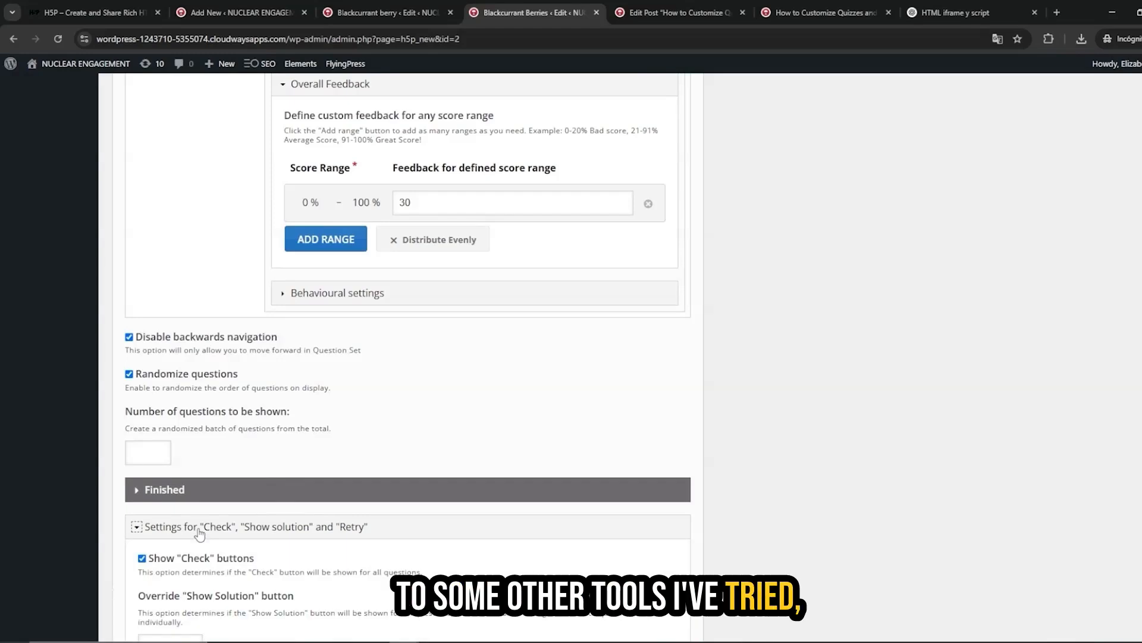
{"action": "left_click", "coordinate": [199, 531]}
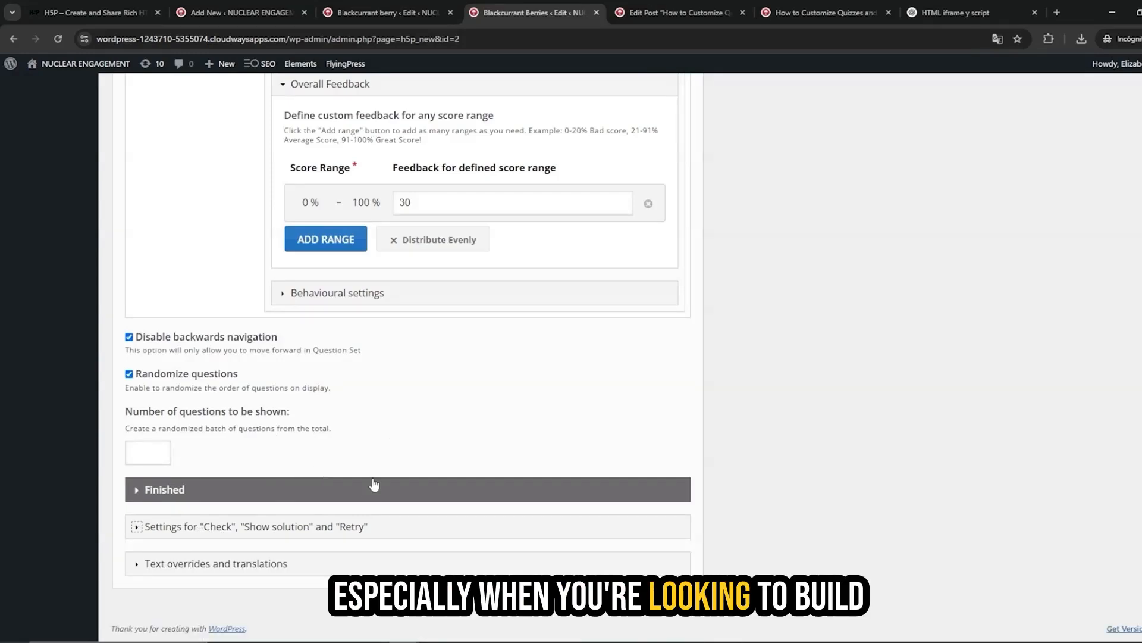
{"action": "left_click", "coordinate": [303, 563]}
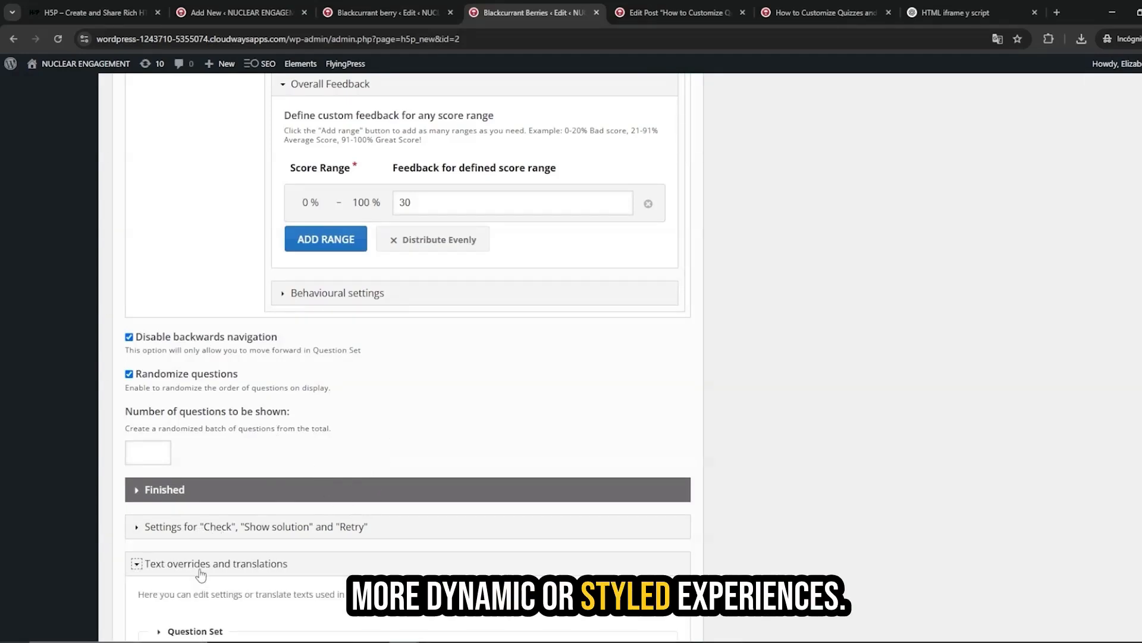
{"action": "scroll", "coordinate": [355, 511], "scroll_direction": "down", "scroll_amount": 3}
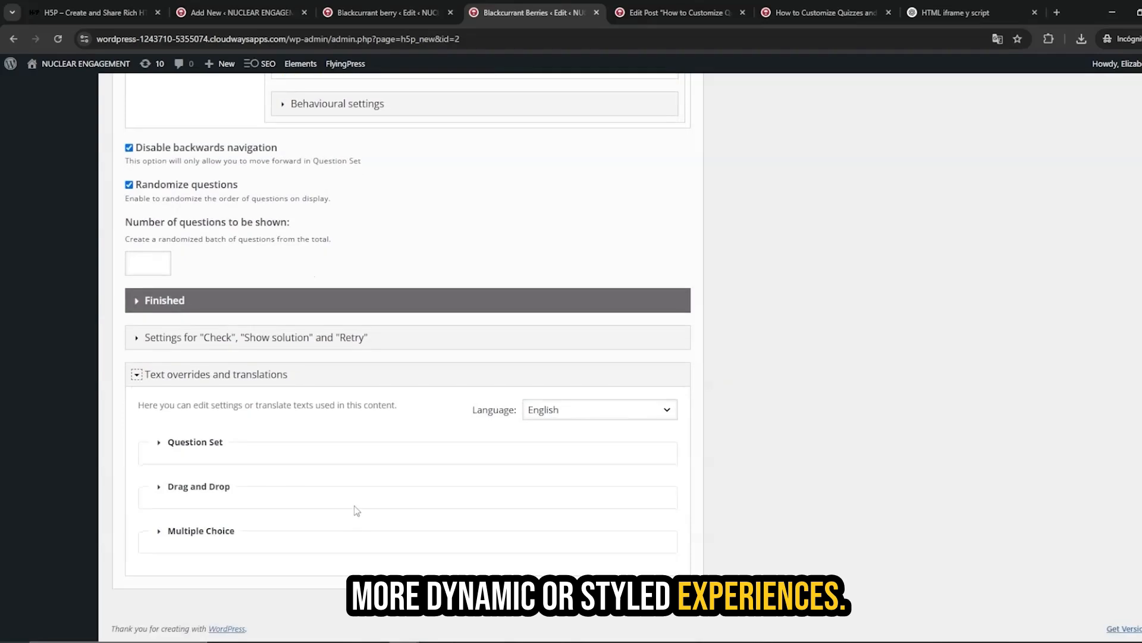
{"action": "left_click", "coordinate": [237, 376]}
{"action": "scroll", "coordinate": [236, 376], "scroll_direction": "up", "scroll_amount": 10}
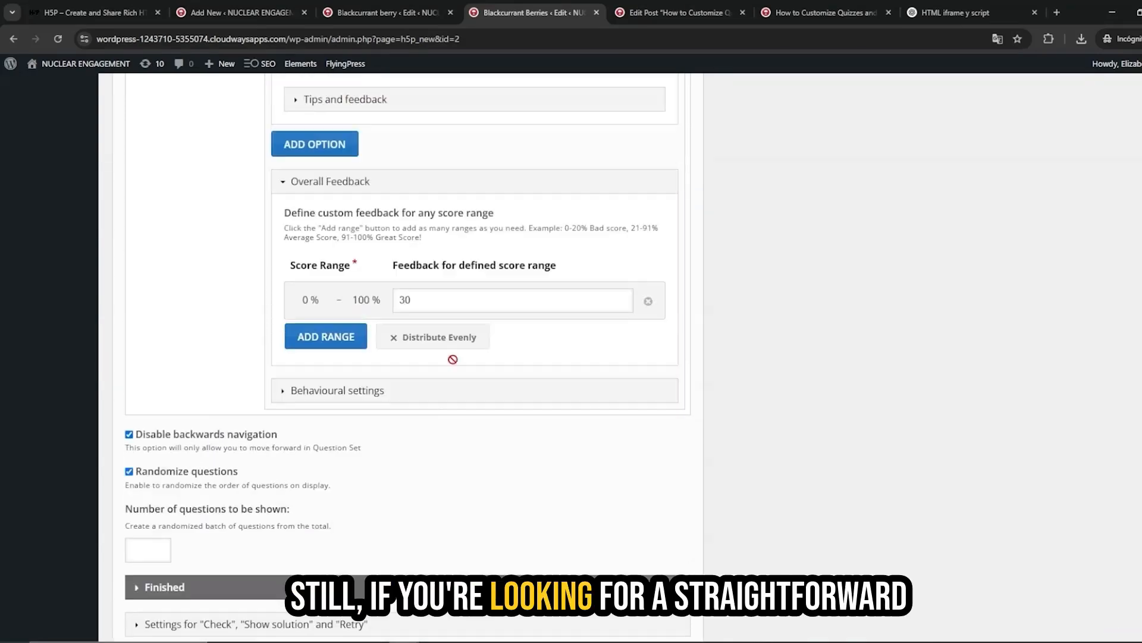
{"action": "scroll", "coordinate": [548, 342], "scroll_direction": "up", "scroll_amount": 5}
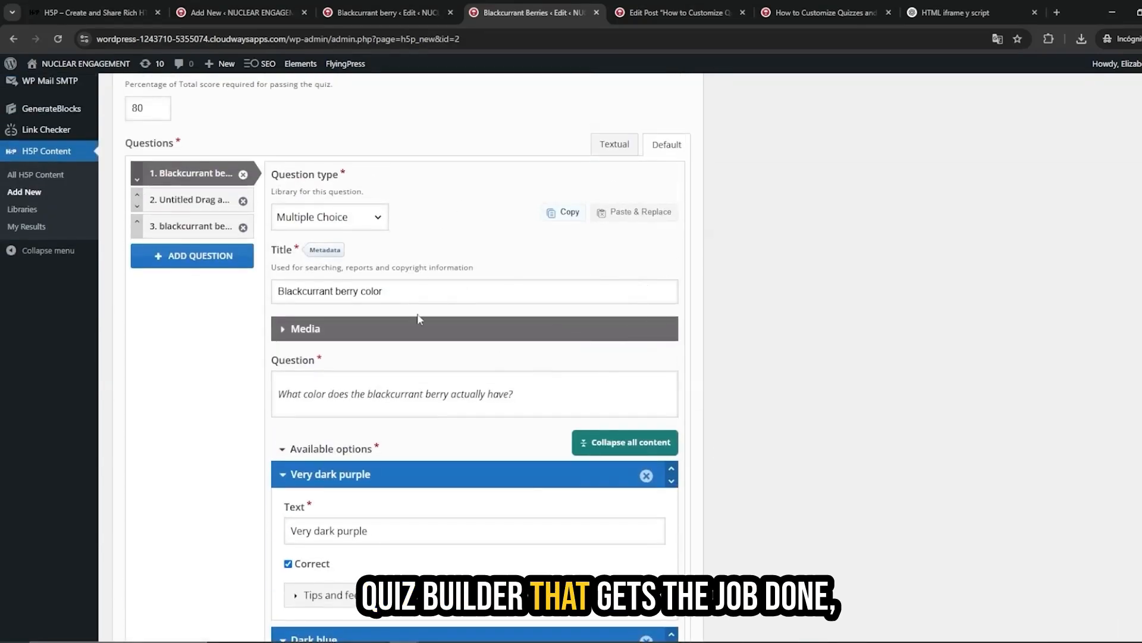
{"action": "scroll", "coordinate": [513, 395], "scroll_direction": "up", "scroll_amount": 10}
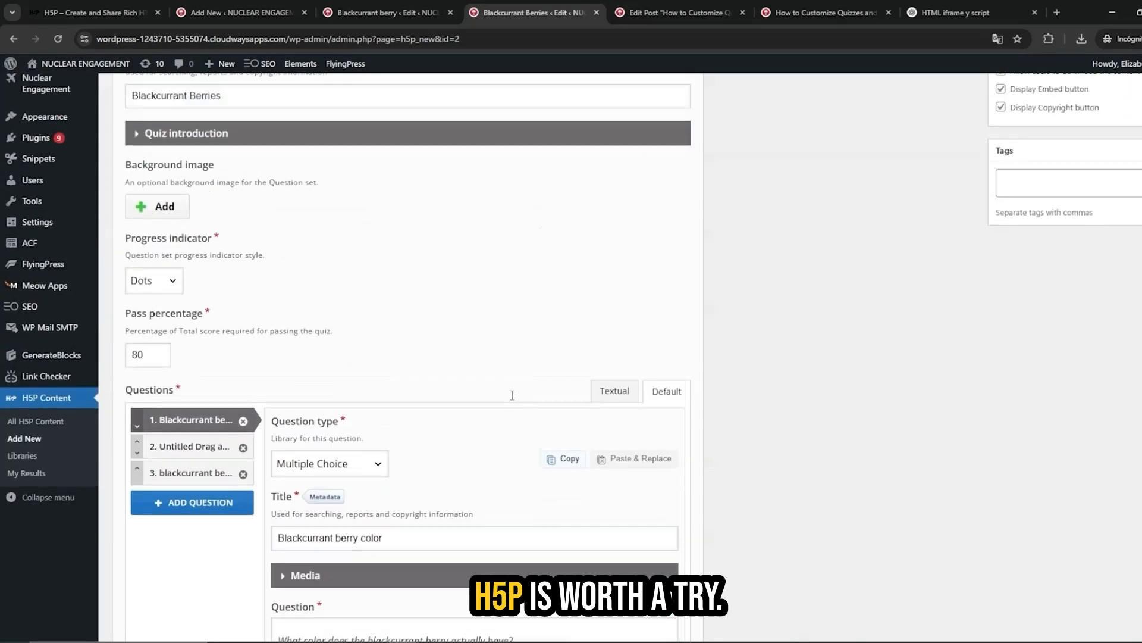
Switch to the Add New H5P content page and browse the list of available content types.
{"action": "left_click", "coordinate": [375, 9]}
{"action": "left_click", "coordinate": [470, 8]}
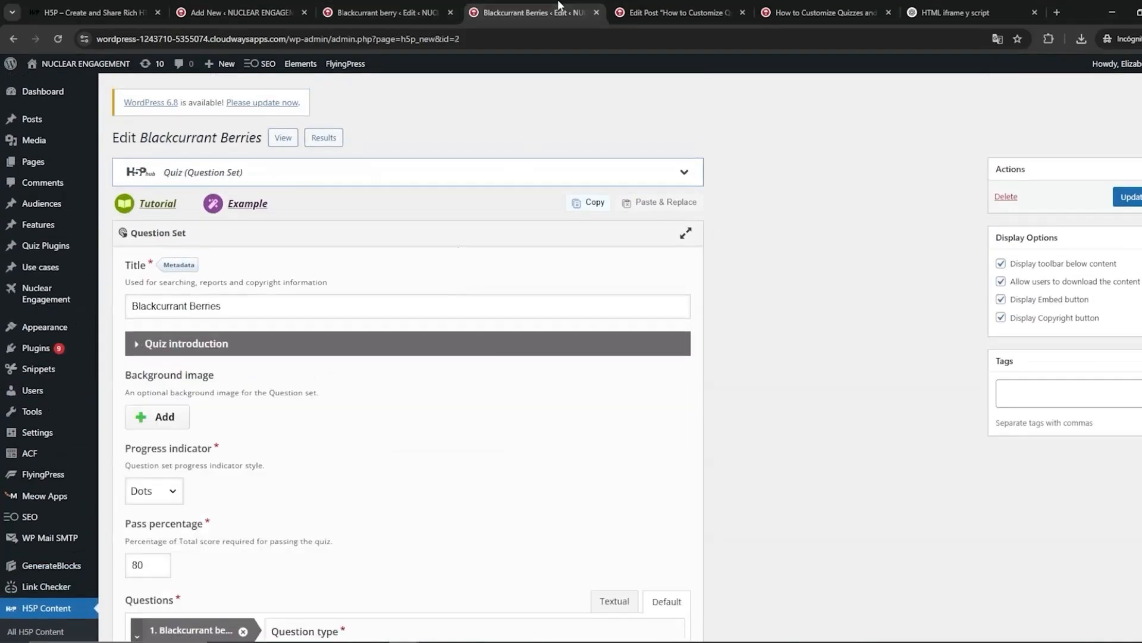
{"action": "left_click", "coordinate": [219, 7]}
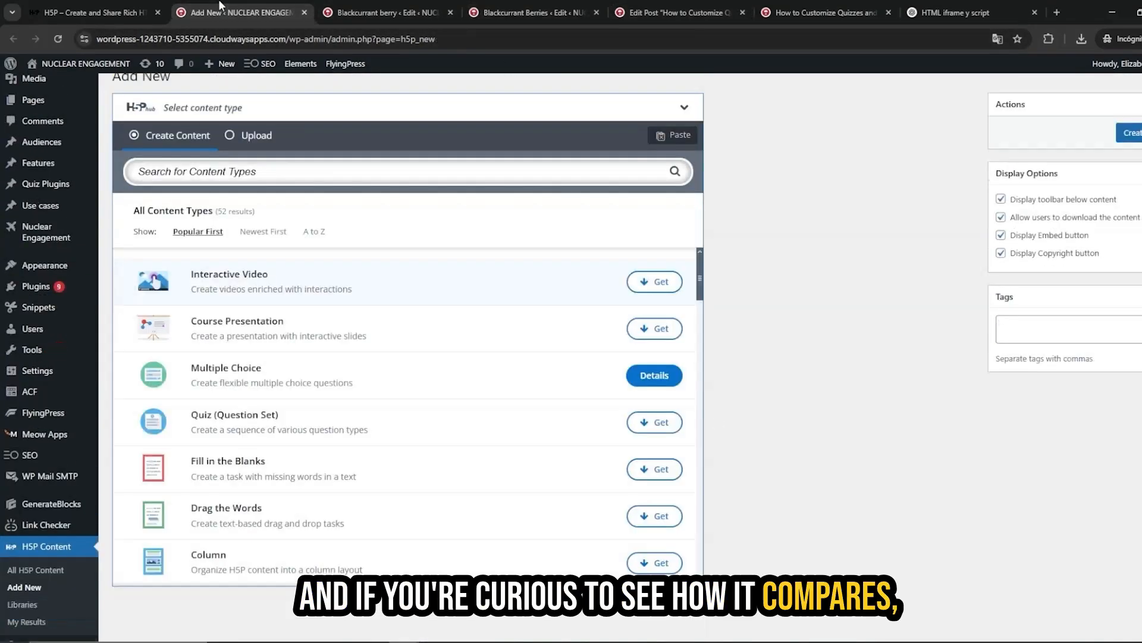
{"action": "scroll", "coordinate": [565, 297], "scroll_direction": "down", "scroll_amount": 1}
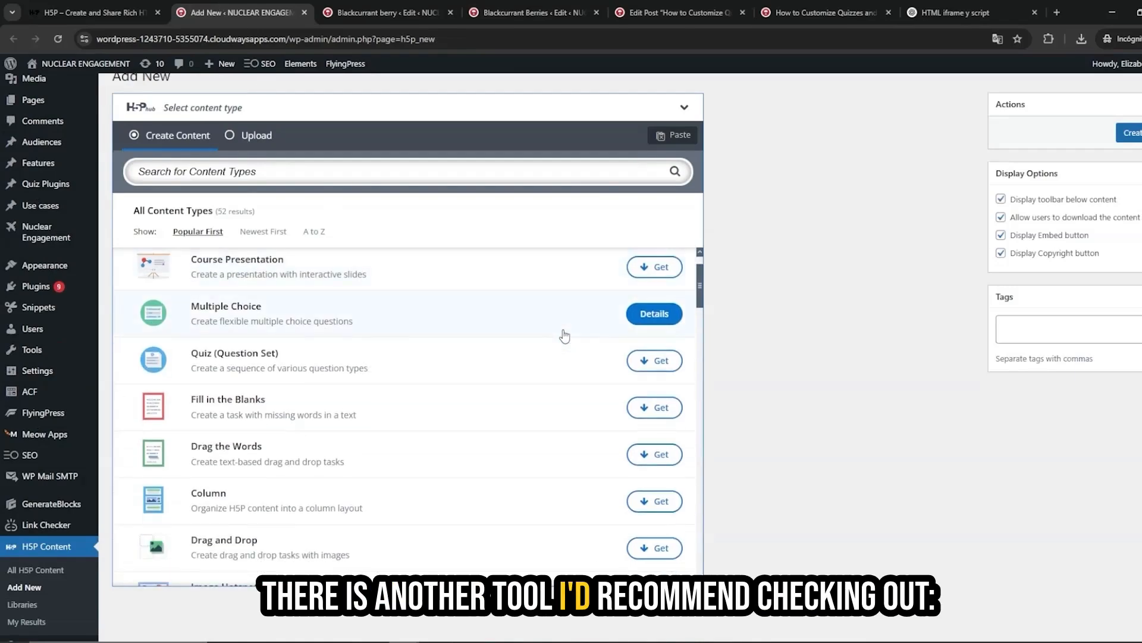
{"action": "scroll", "coordinate": [564, 336], "scroll_direction": "down", "scroll_amount": 1}
{"action": "scroll", "coordinate": [563, 333], "scroll_direction": "up", "scroll_amount": 2}
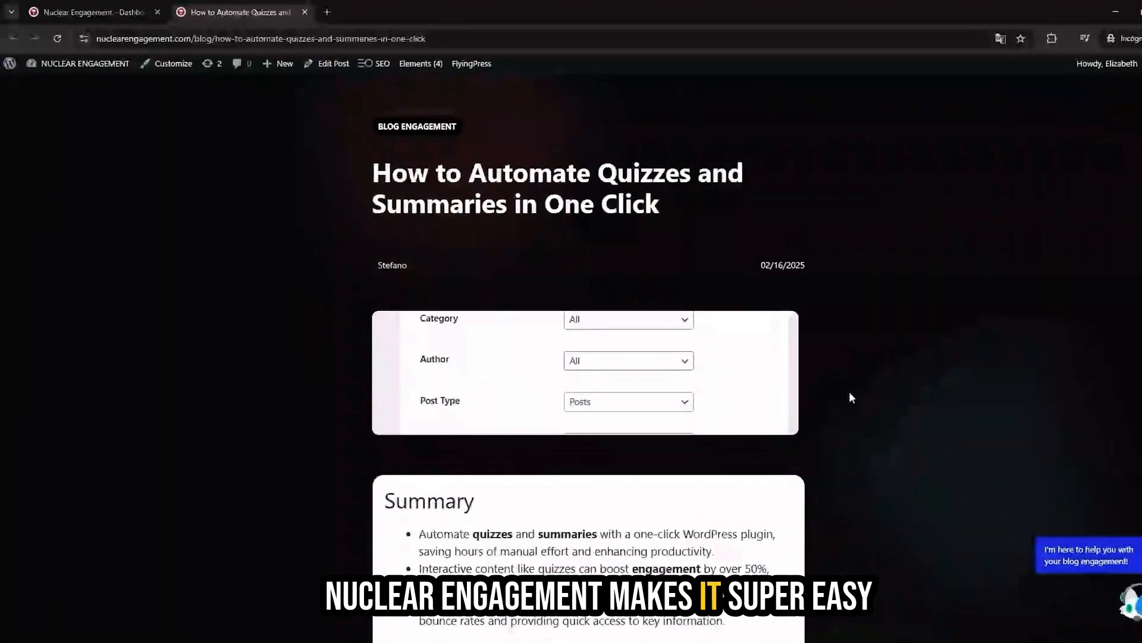
Scroll through the Nuclear Engagement blog post to examine its automatically generated quiz at the end.
{"action": "scroll", "coordinate": [848, 391], "scroll_direction": "down", "scroll_amount": 7}
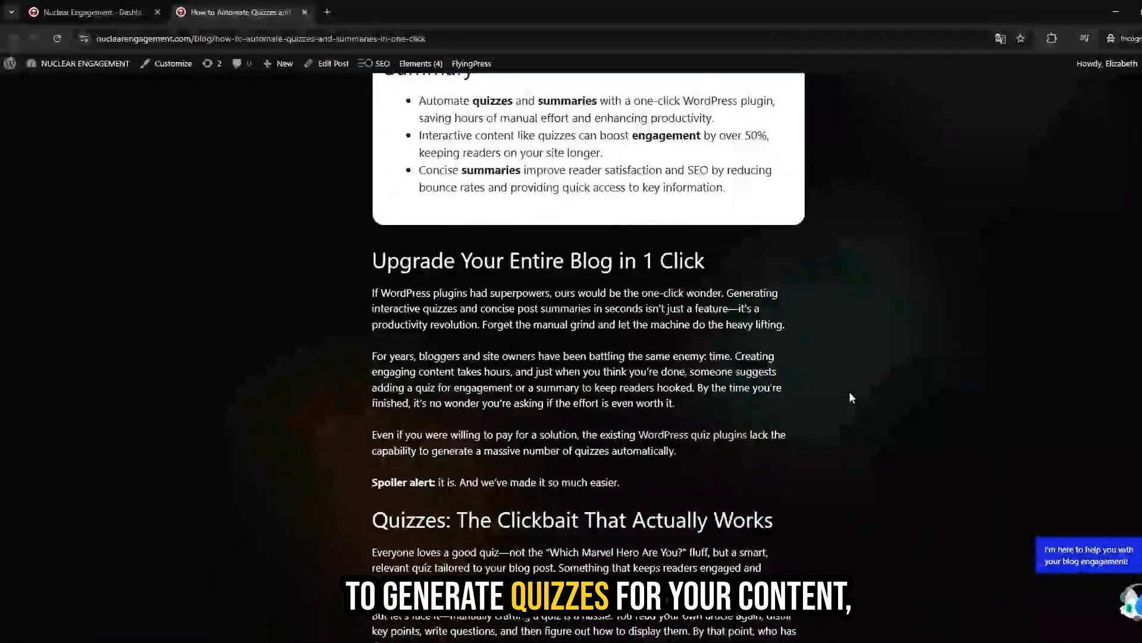
{"action": "scroll", "coordinate": [849, 398], "scroll_direction": "down", "scroll_amount": 20}
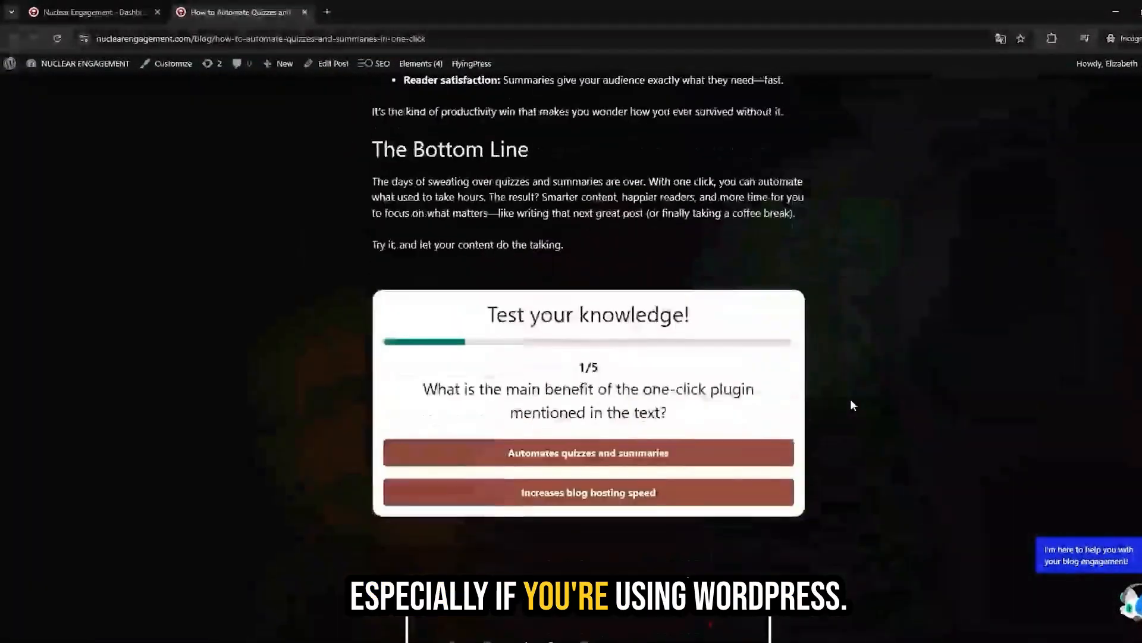
{"action": "left_click_drag", "start_coordinate": [410, 305], "coordinate": [762, 459]}
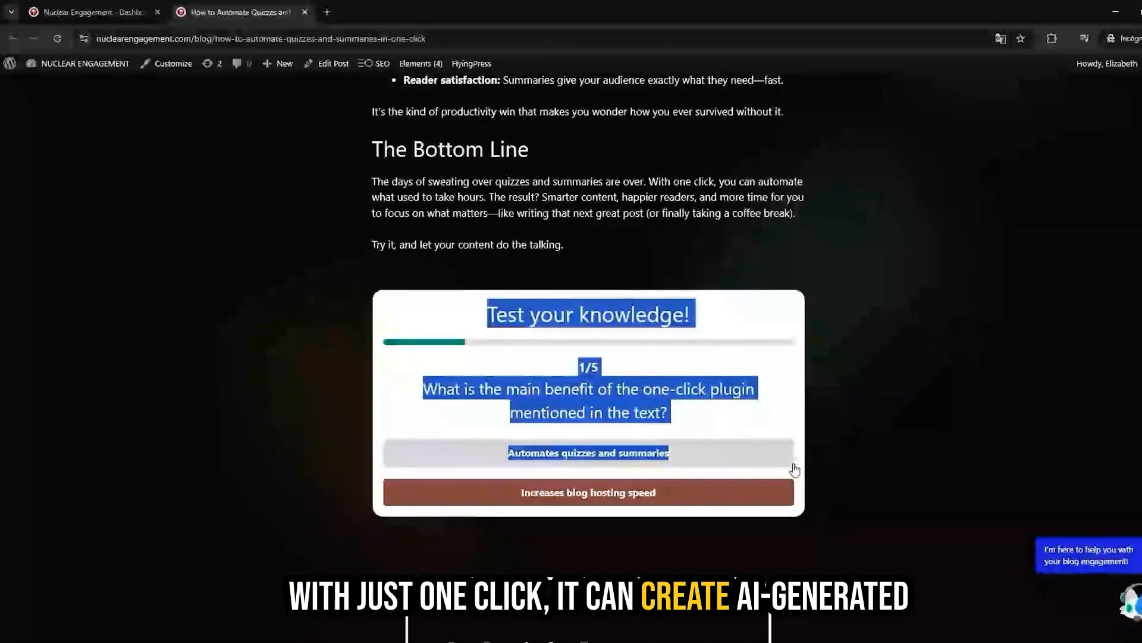
{"action": "scroll", "coordinate": [833, 438], "scroll_direction": "up", "scroll_amount": 8}
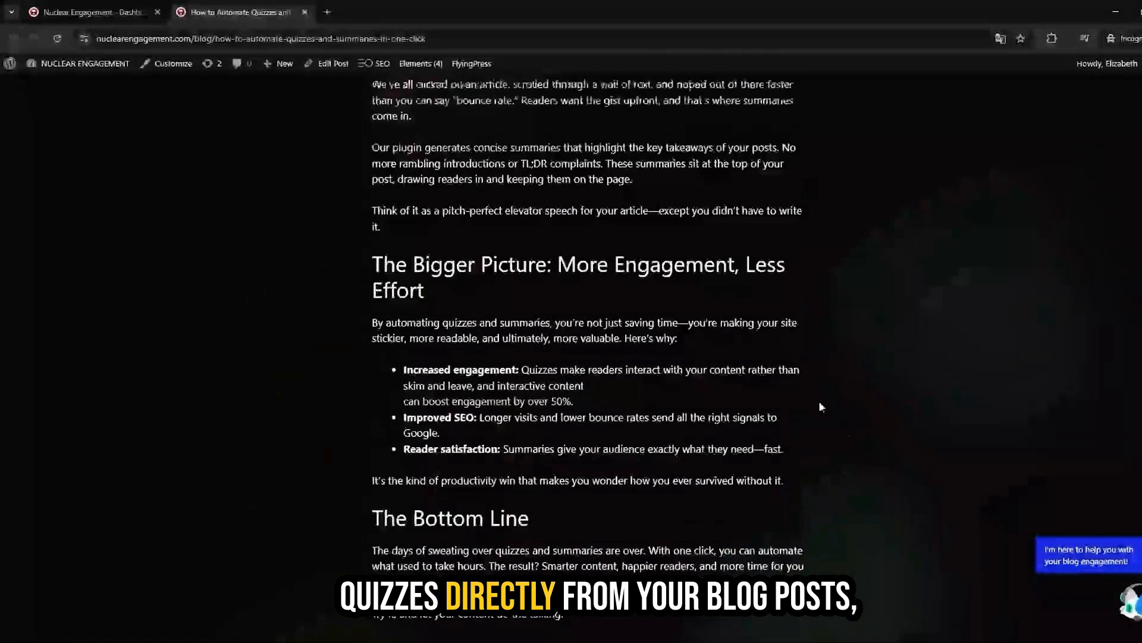
Open the Nuclear Engagement dashboard and its Generate page to review the post filter options for quizzes.
{"action": "left_click", "coordinate": [85, 11]}
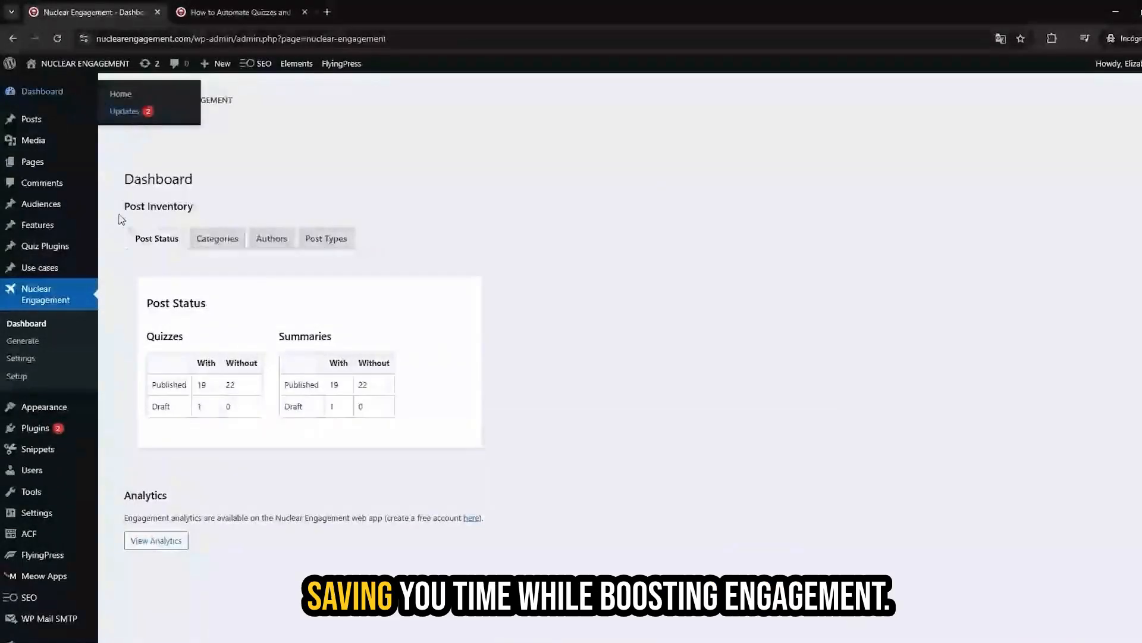
{"action": "left_click", "coordinate": [39, 344]}
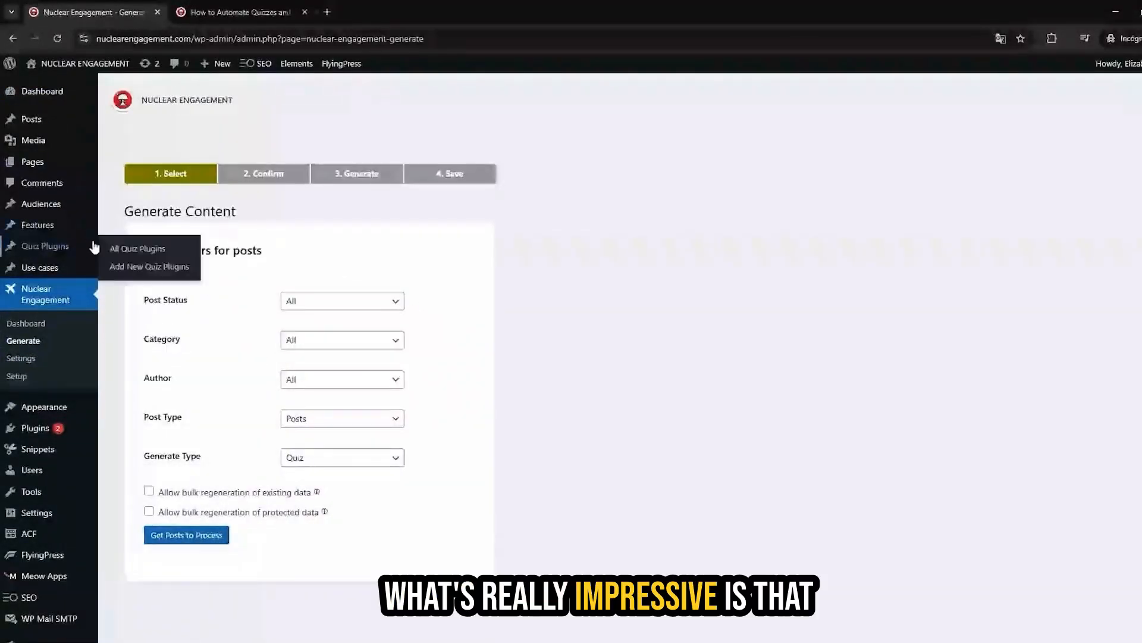
{"action": "scroll", "coordinate": [225, 476], "scroll_direction": "down", "scroll_amount": 1}
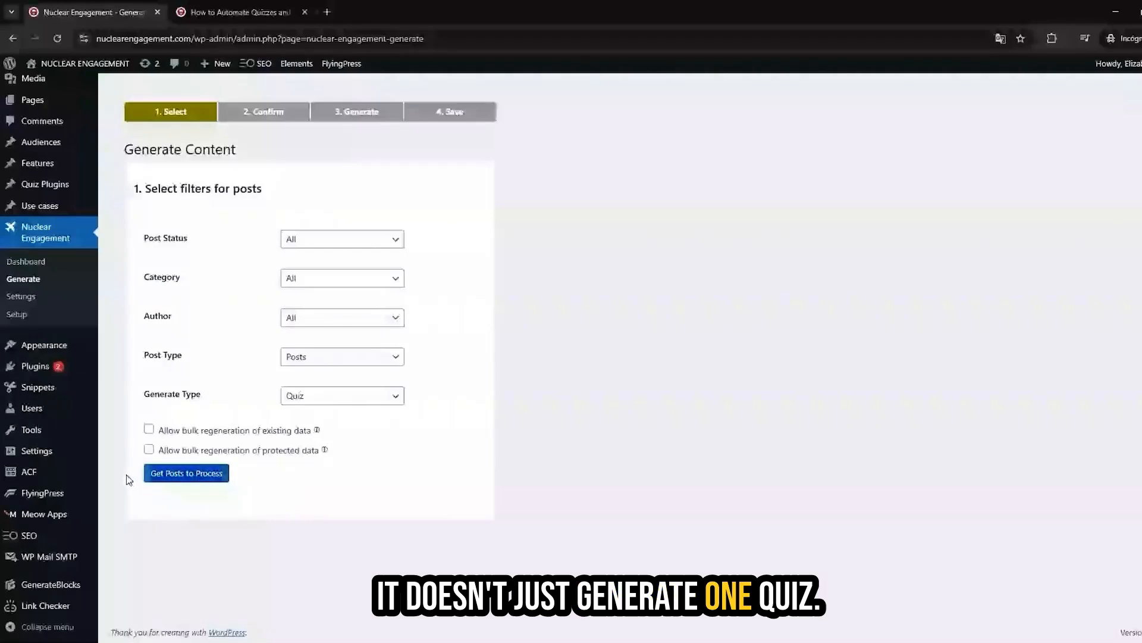
{"action": "scroll", "coordinate": [357, 349], "scroll_direction": "up", "scroll_amount": 1}
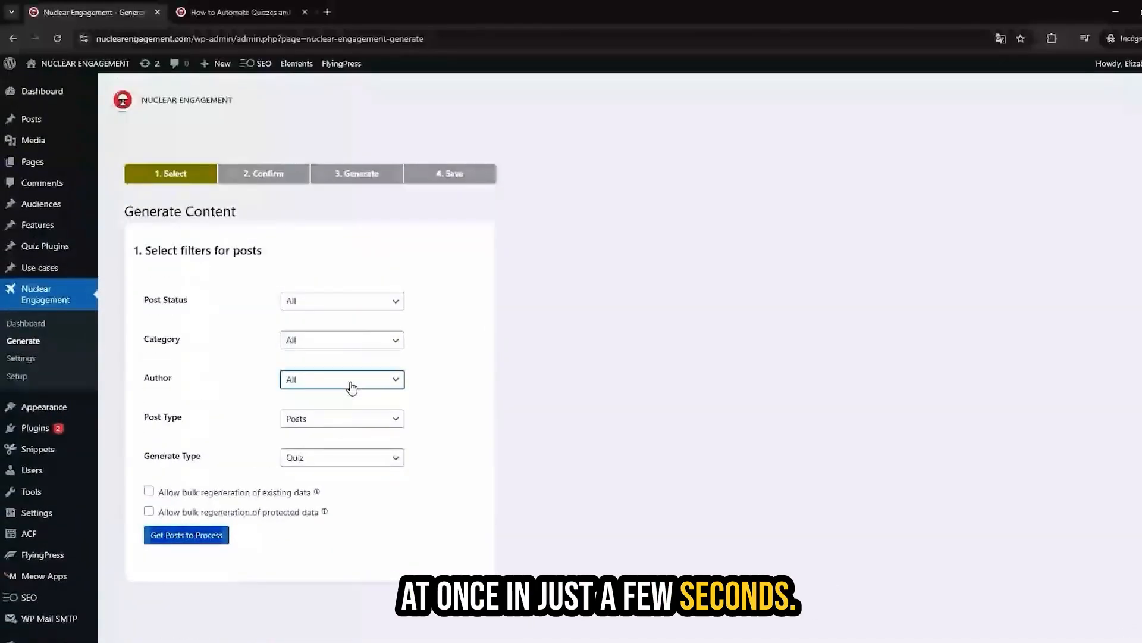
{"action": "left_click", "coordinate": [397, 302]}
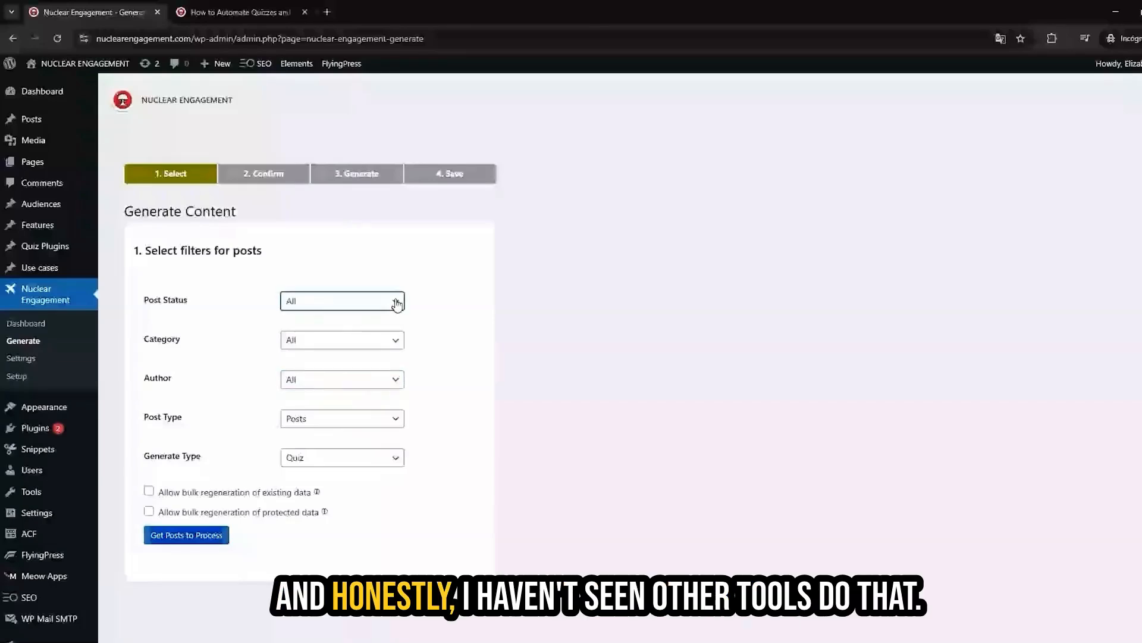
{"action": "scroll", "coordinate": [403, 408], "scroll_direction": "down", "scroll_amount": 1}
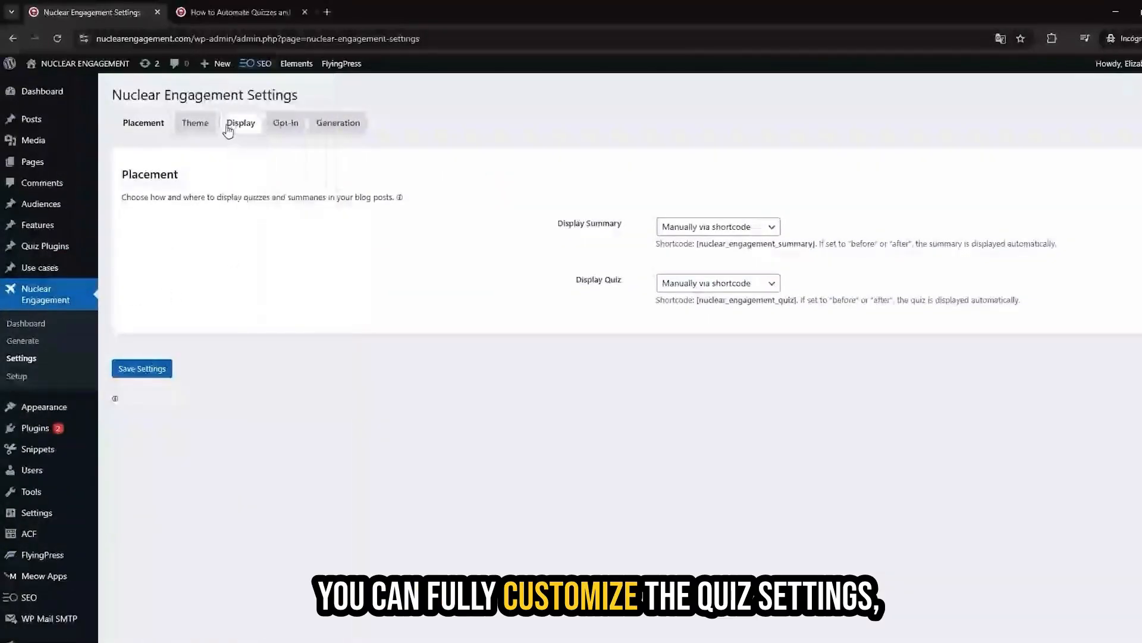
Browse the Nuclear Engagement settings for placement, theme styles and display options such as questions per quiz.
{"action": "left_click", "coordinate": [240, 123]}
{"action": "left_click", "coordinate": [566, 225]}
{"action": "scroll", "coordinate": [544, 226], "scroll_direction": "down", "scroll_amount": 2}
{"action": "scroll", "coordinate": [544, 225], "scroll_direction": "up", "scroll_amount": 2}
{"action": "scroll", "coordinate": [550, 232], "scroll_direction": "down", "scroll_amount": 1}
{"action": "scroll", "coordinate": [550, 232], "scroll_direction": "up", "scroll_amount": 1}
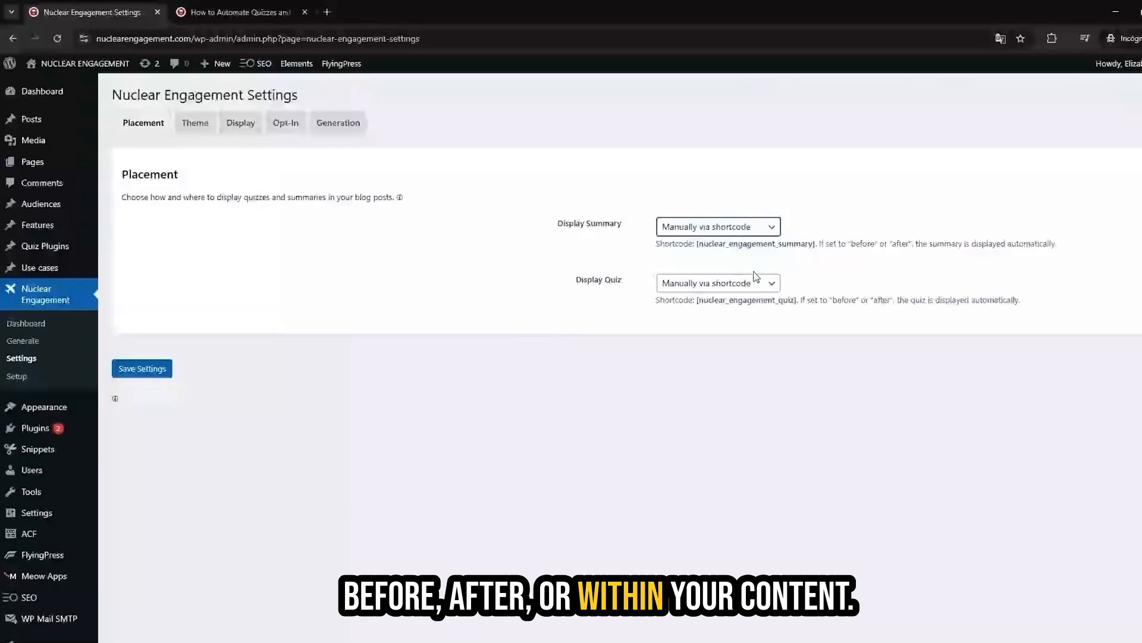
{"action": "scroll", "coordinate": [497, 267], "scroll_direction": "down", "scroll_amount": 1}
{"action": "scroll", "coordinate": [499, 260], "scroll_direction": "up", "scroll_amount": 1}
{"action": "left_click", "coordinate": [195, 123]}
{"action": "left_click", "coordinate": [127, 268]}
{"action": "scroll", "coordinate": [398, 274], "scroll_direction": "down", "scroll_amount": 2}
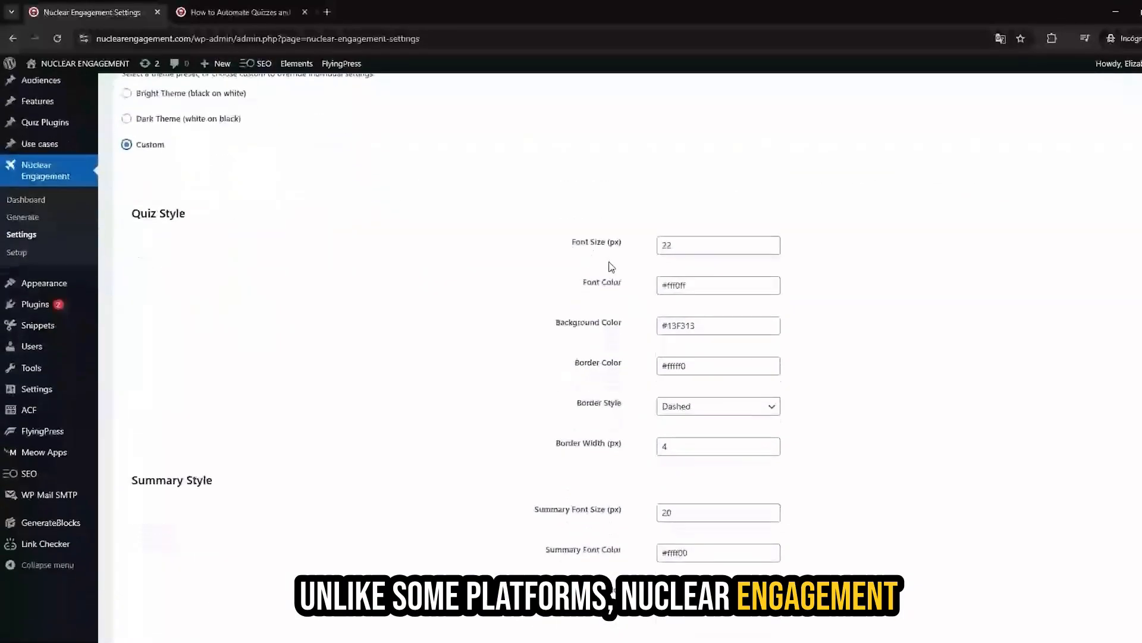
{"action": "scroll", "coordinate": [578, 345], "scroll_direction": "up", "scroll_amount": 2}
{"action": "left_click", "coordinate": [237, 119]}
{"action": "scroll", "coordinate": [699, 347], "scroll_direction": "down", "scroll_amount": 2}
{"action": "scroll", "coordinate": [699, 345], "scroll_direction": "down", "scroll_amount": 4}
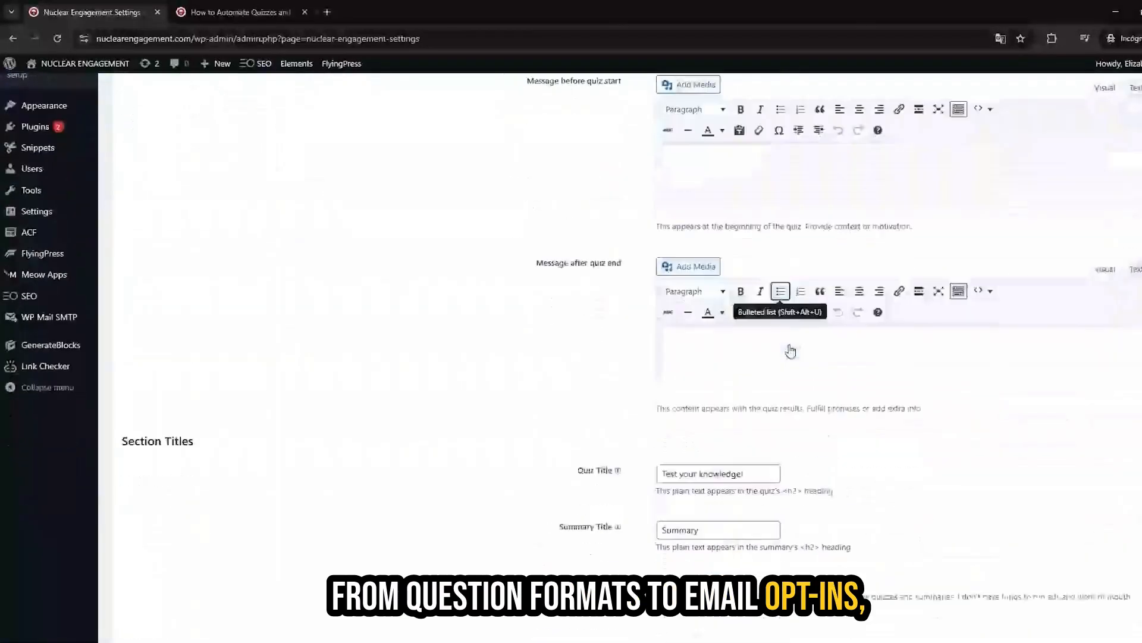
{"action": "scroll", "coordinate": [789, 346], "scroll_direction": "up", "scroll_amount": 6}
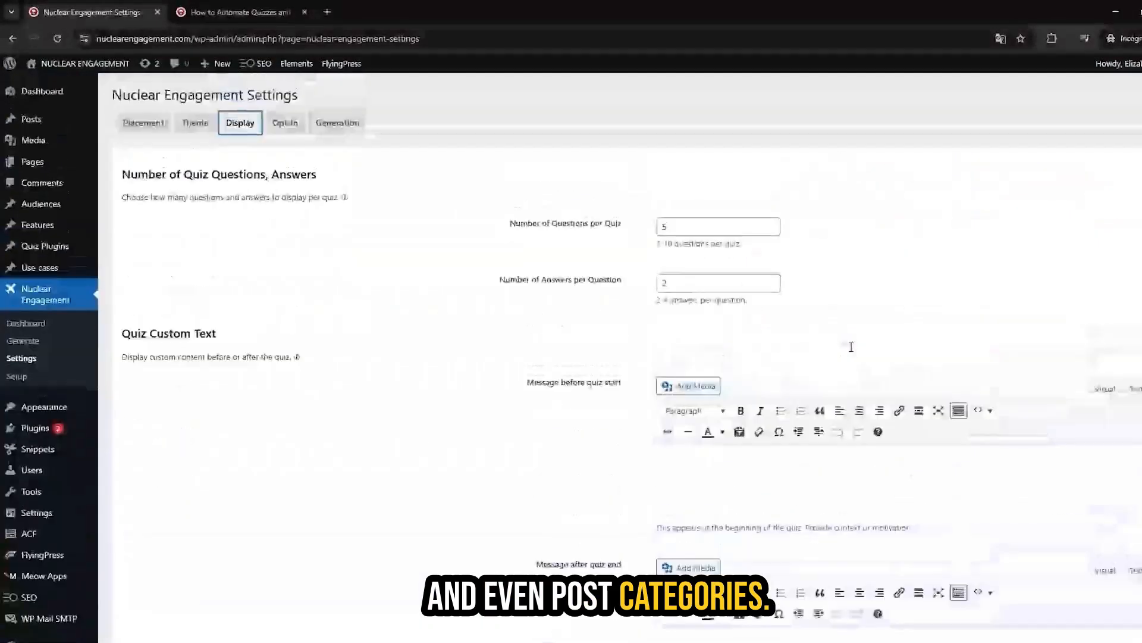
Open the Opt-In settings and review the email opt-in form, webhook URL and success message fields.
{"action": "left_click", "coordinate": [297, 123]}
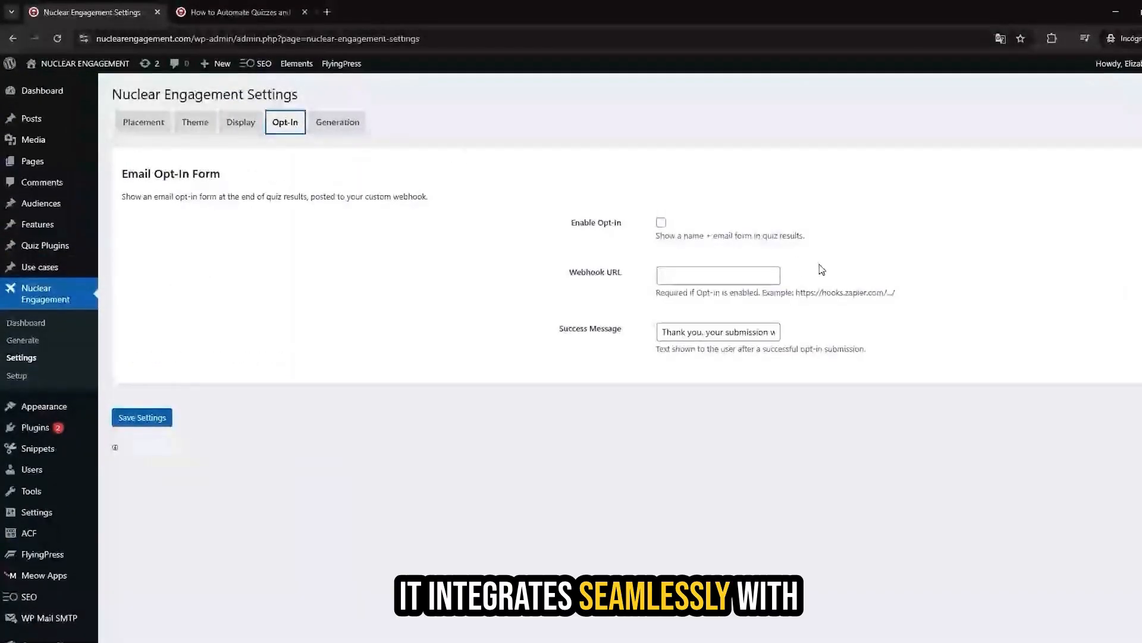
{"action": "scroll", "coordinate": [818, 266], "scroll_direction": "down", "scroll_amount": 2}
{"action": "scroll", "coordinate": [830, 269], "scroll_direction": "up", "scroll_amount": 2}
{"action": "left_click_drag", "start_coordinate": [572, 214], "coordinate": [886, 287]}
{"action": "left_click", "coordinate": [520, 208]}
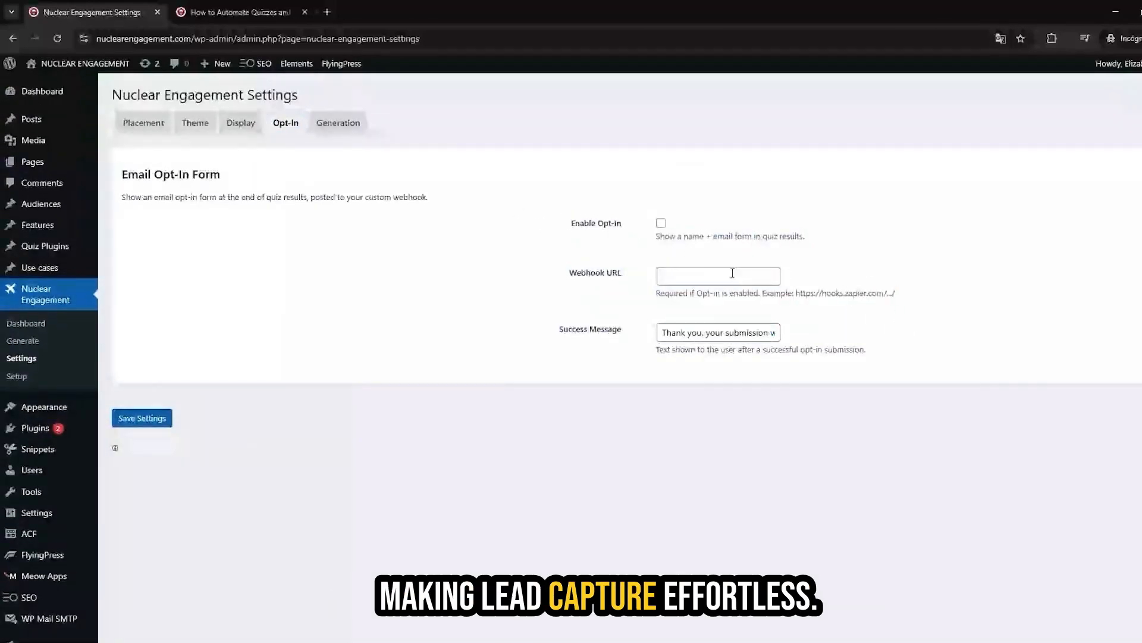
Return to the Nuclear Engagement blog post and scroll down to its quiz.
{"action": "left_click", "coordinate": [331, 125]}
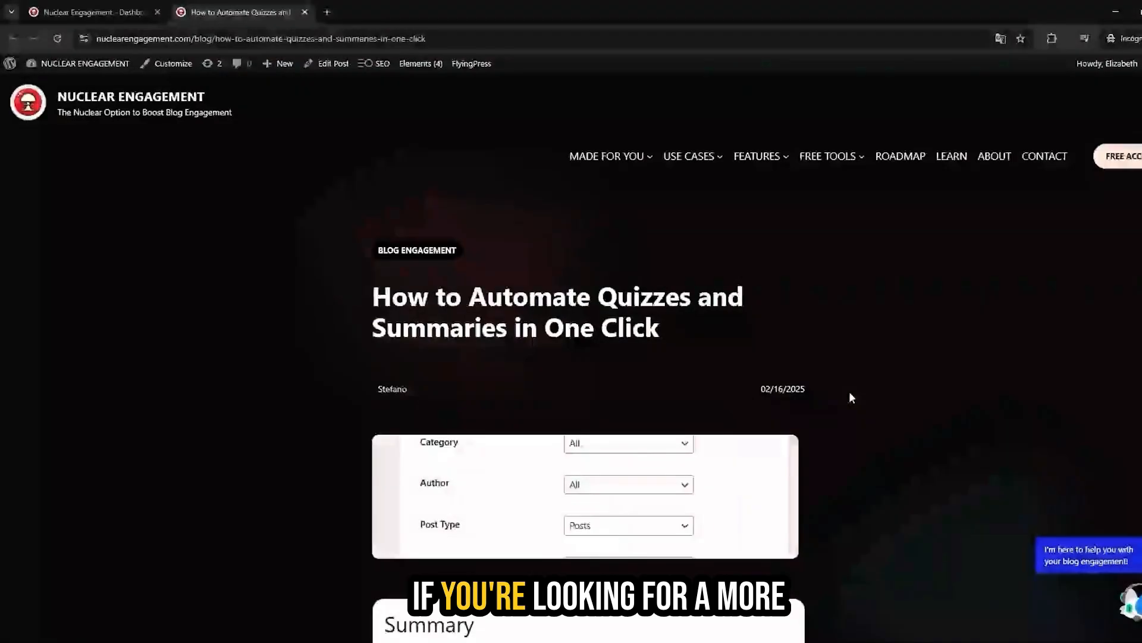
{"action": "scroll", "coordinate": [848, 391], "scroll_direction": "down", "scroll_amount": 1}
{"action": "scroll", "coordinate": [849, 393], "scroll_direction": "down", "scroll_amount": 20}
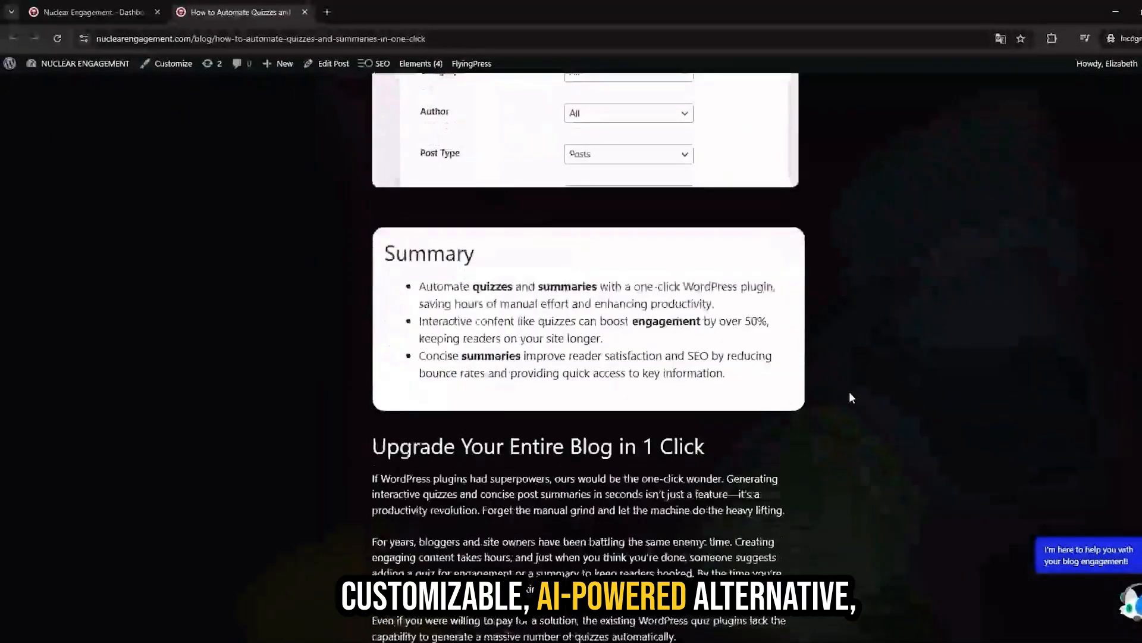
{"action": "scroll", "coordinate": [851, 402], "scroll_direction": "down", "scroll_amount": 10}
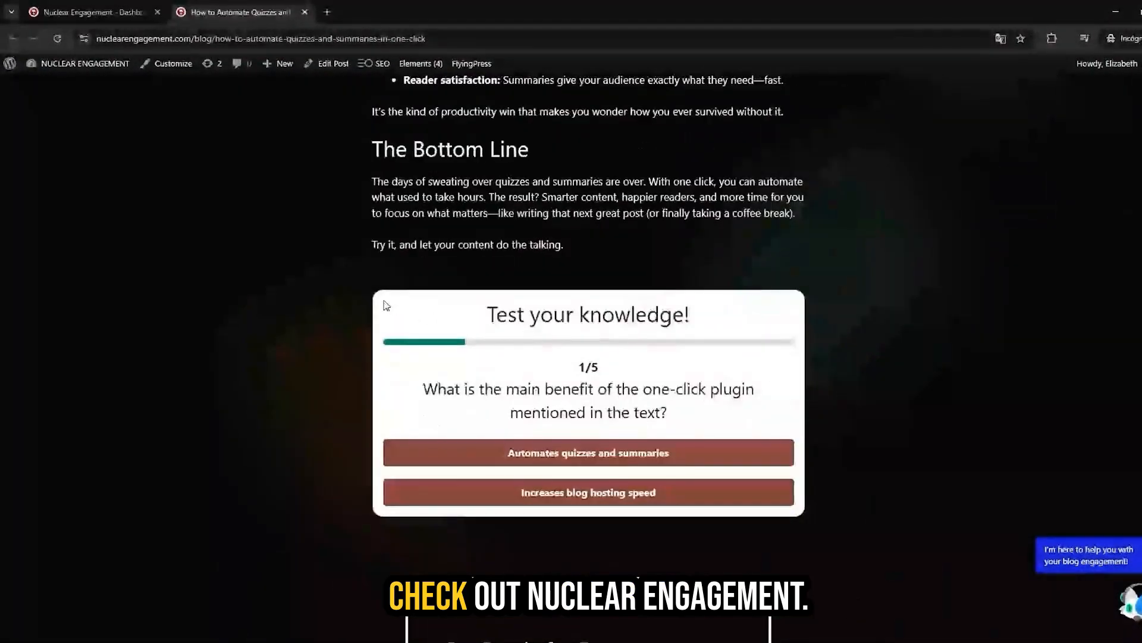